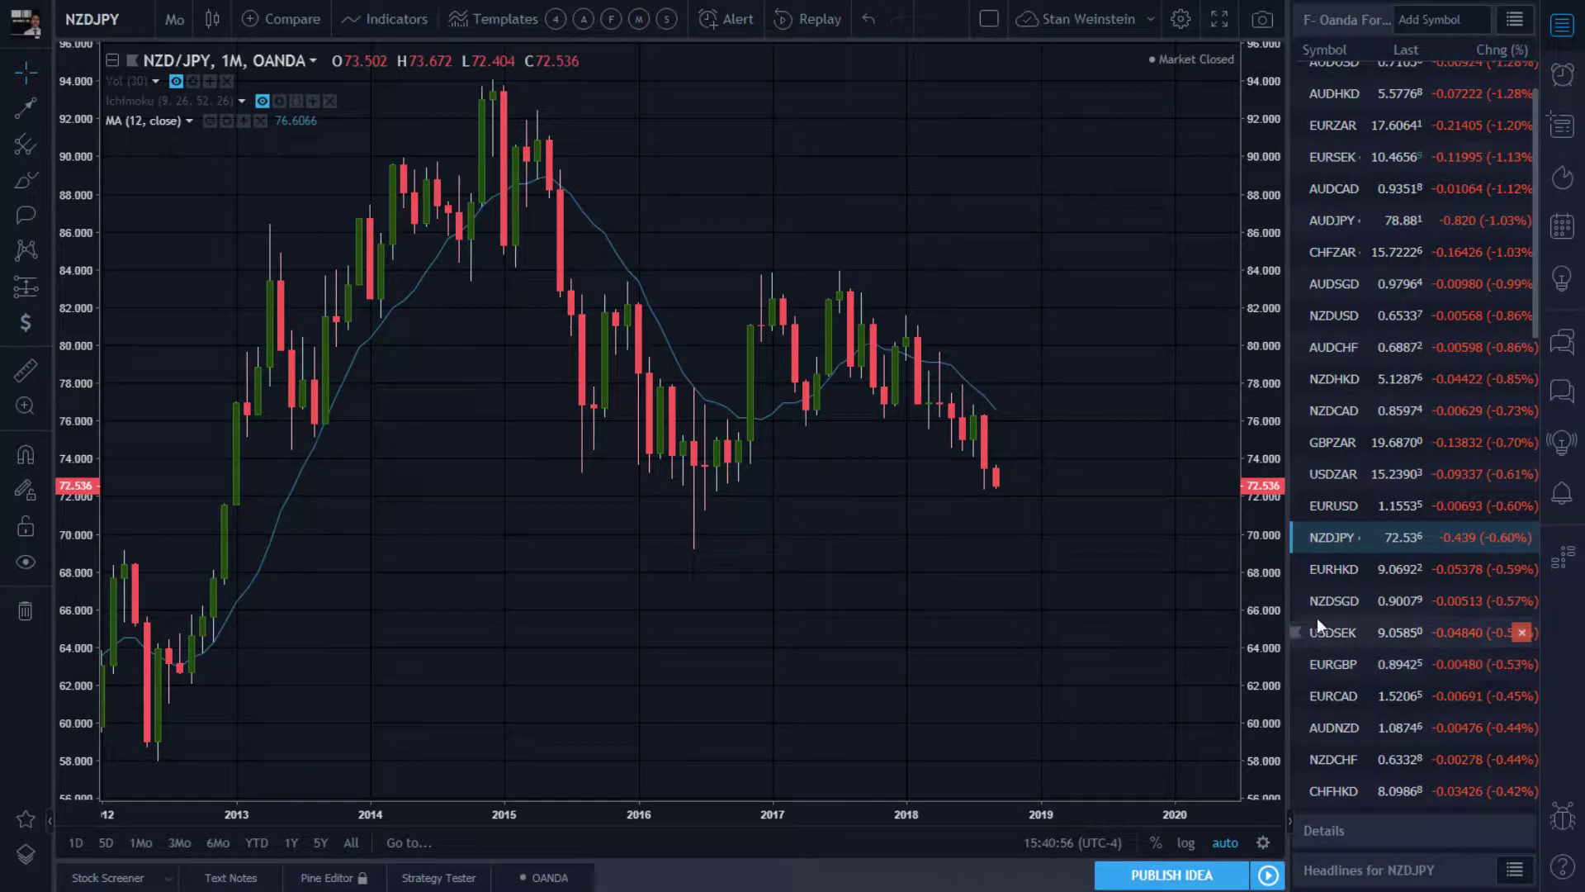
Step: Draw a horizontal trend line along the highs near 83 from late 2015, and copy it to the lows at about 73.5
left_click(1291, 821)
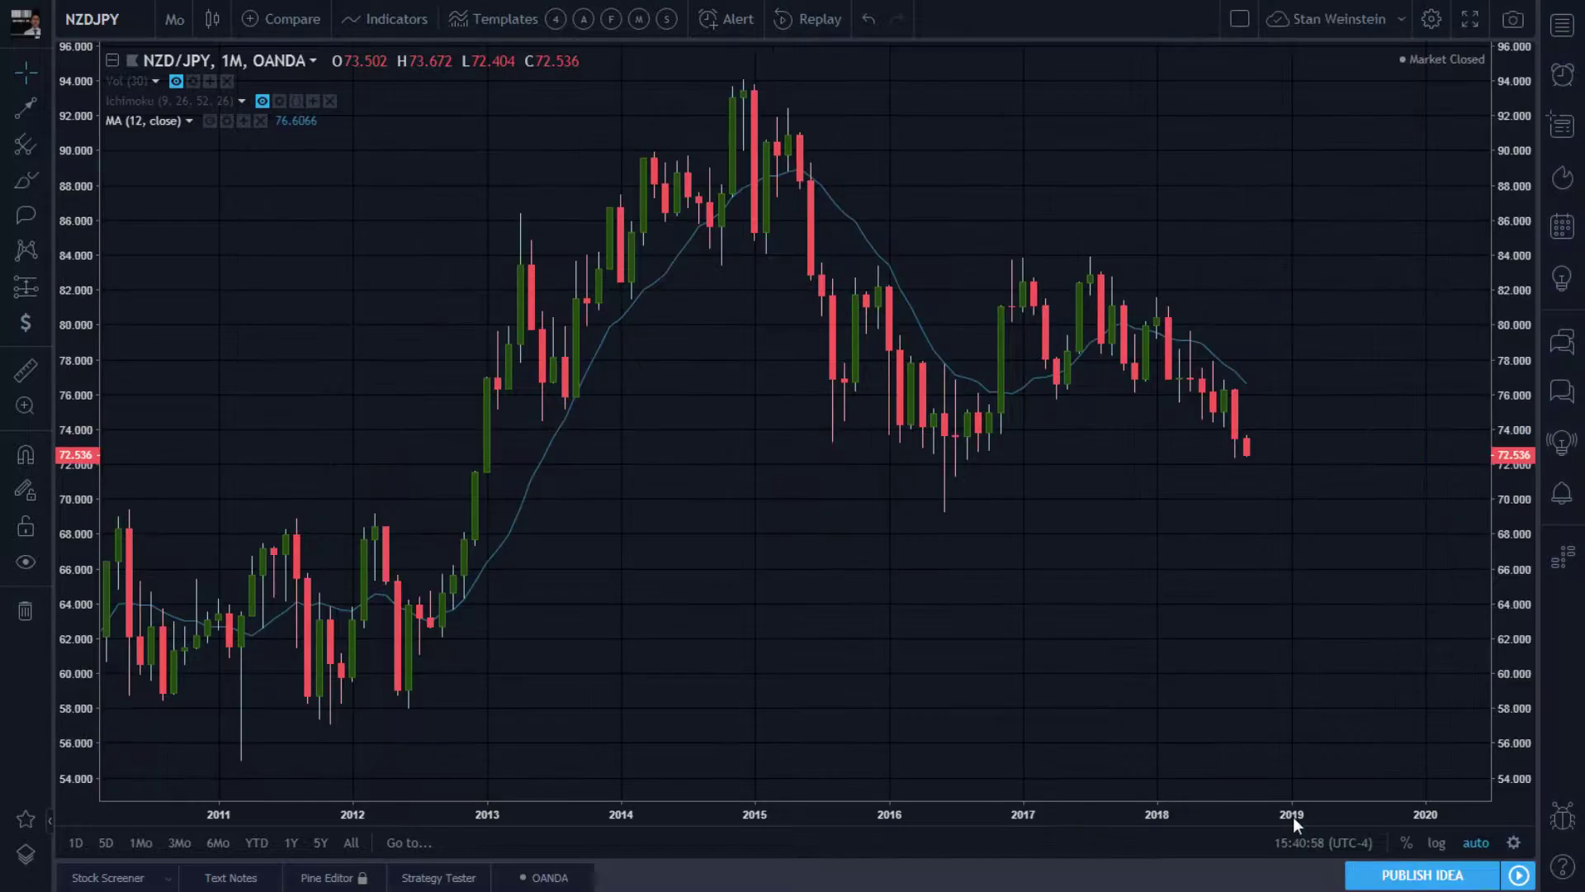
left_click(46, 108)
left_click(74, 109)
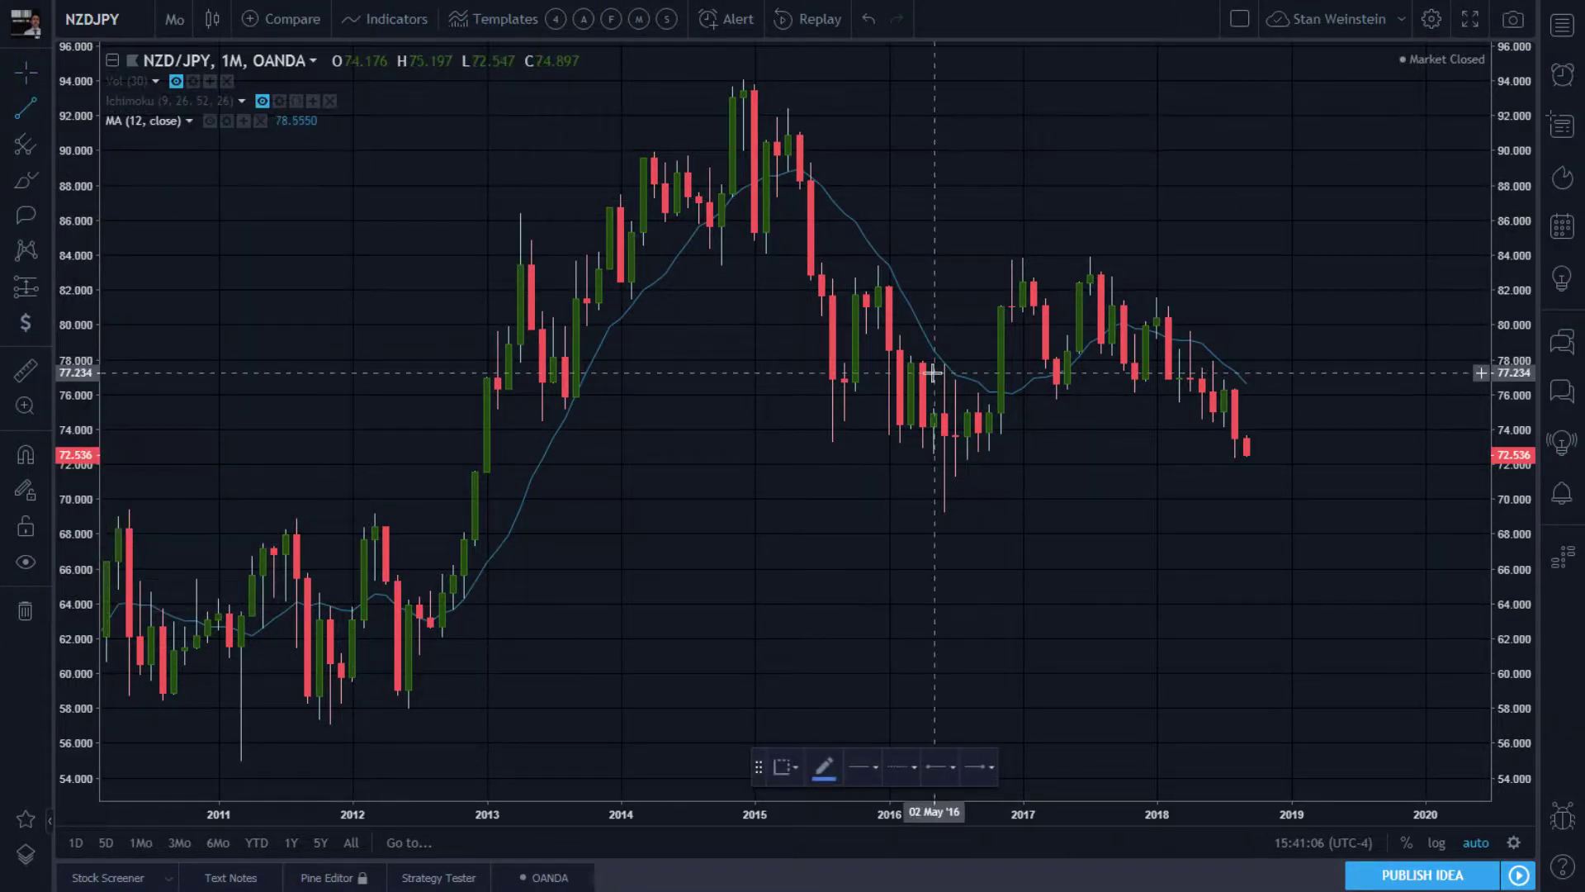
left_click(864, 273)
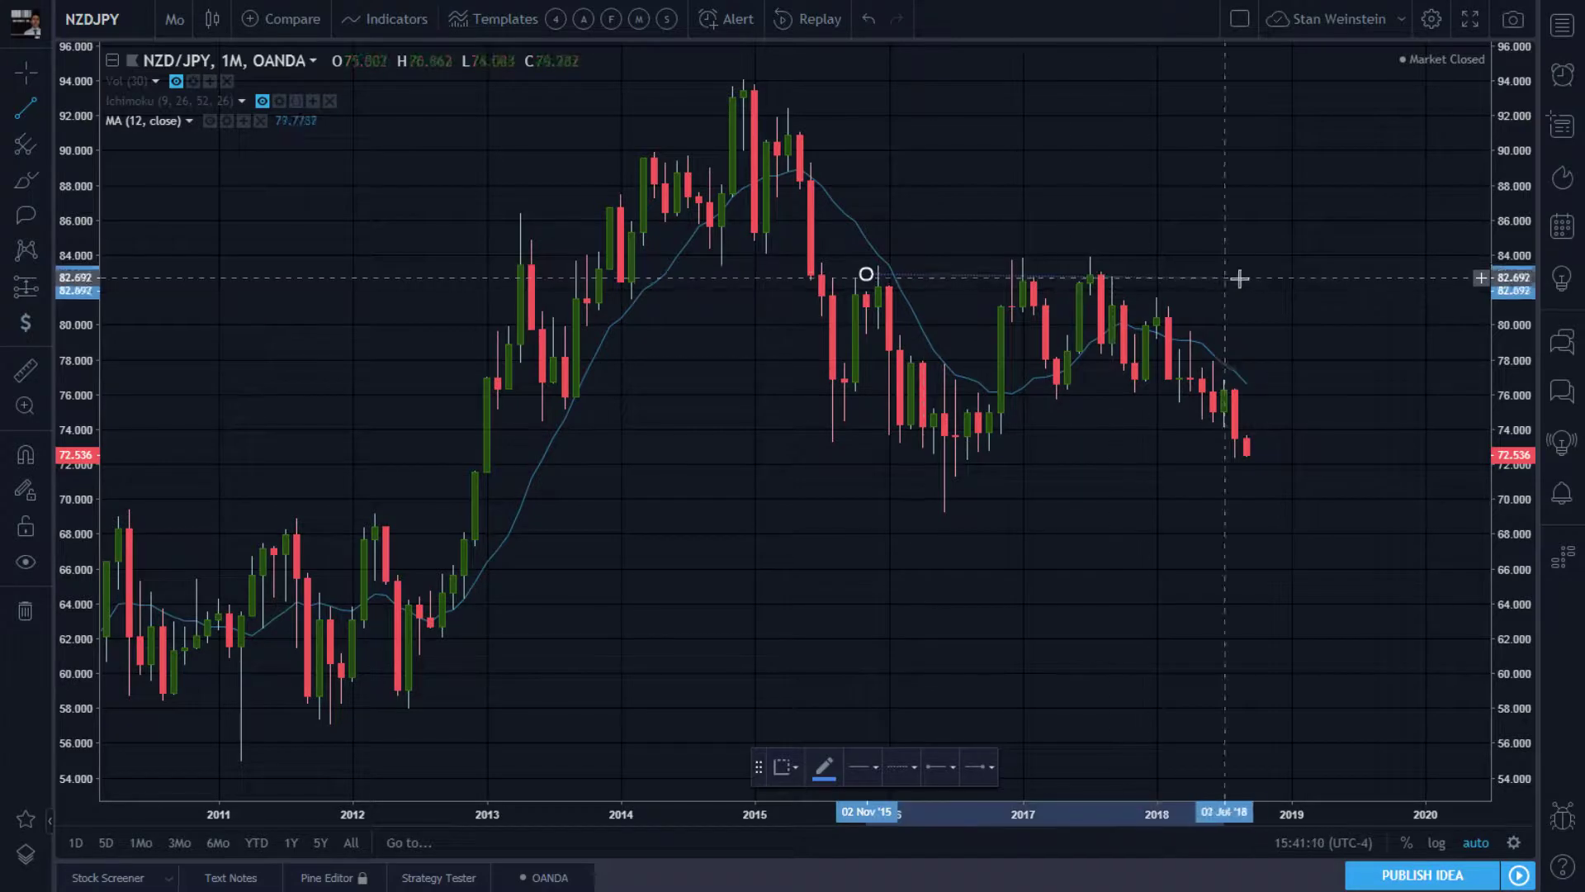
left_click(1304, 274)
left_click_drag(1239, 281, 1256, 438)
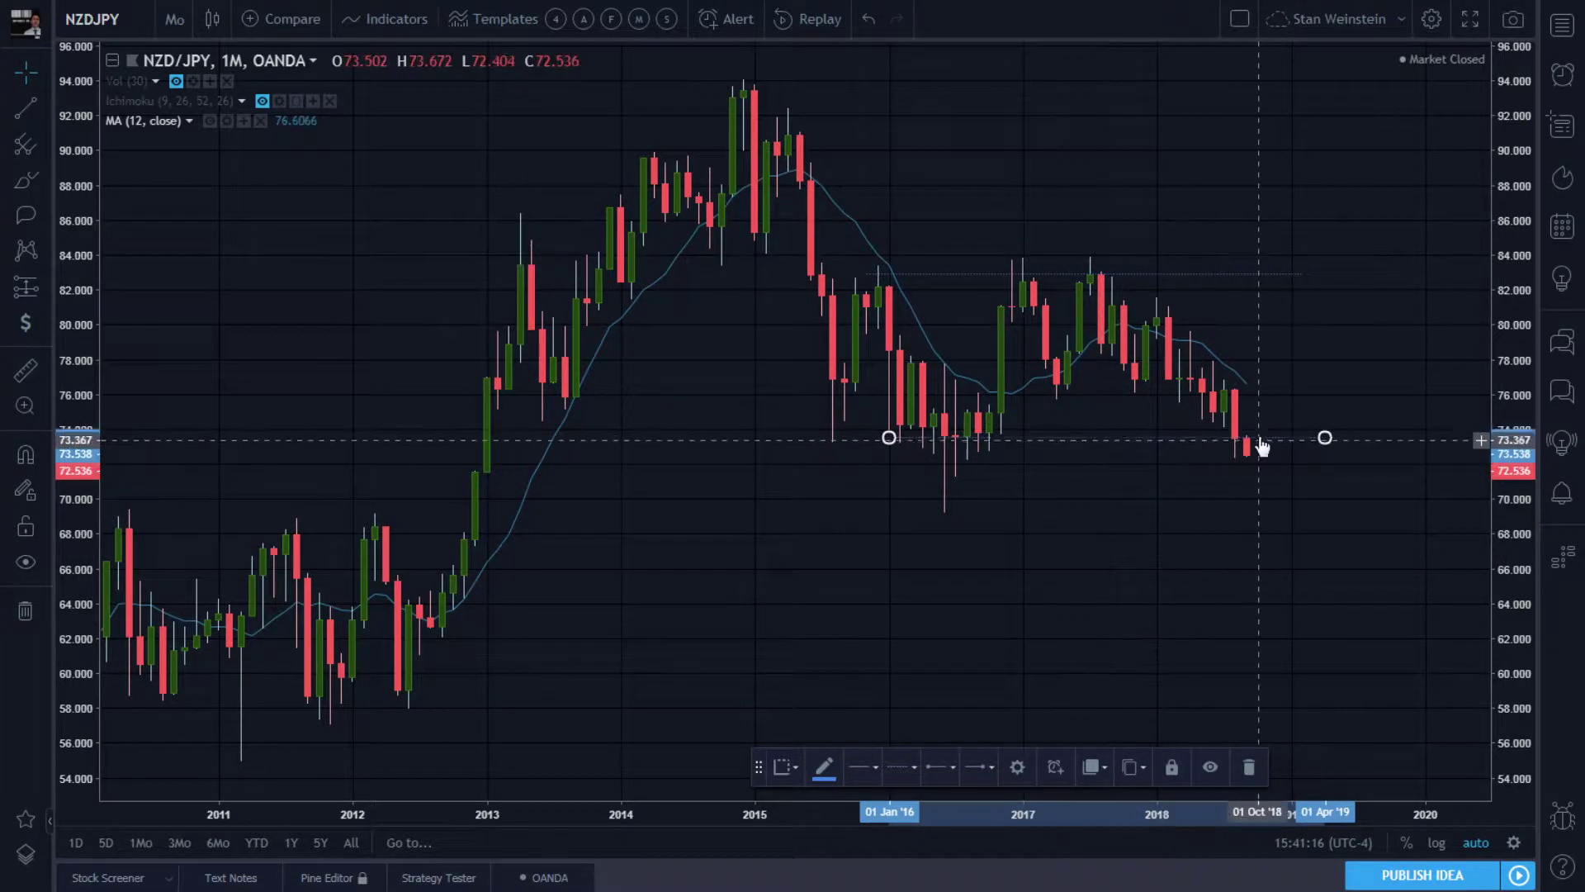
Step: Draw a horizontal trend line at about 76.5 from early 2017, and copy it up to about 80.4
left_click(30, 107)
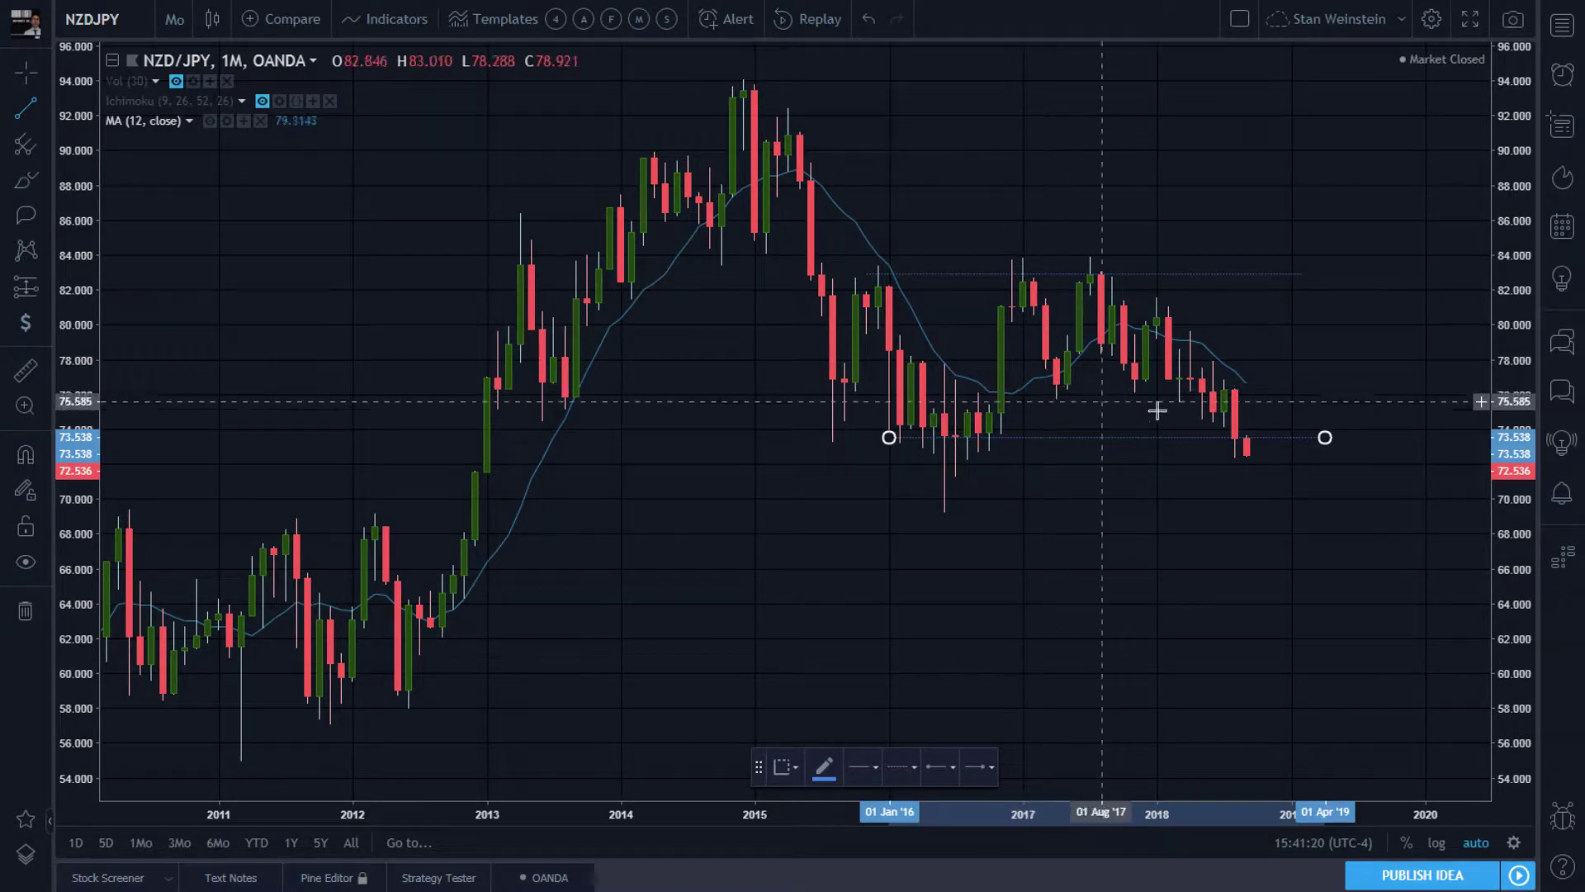
left_click(1036, 384)
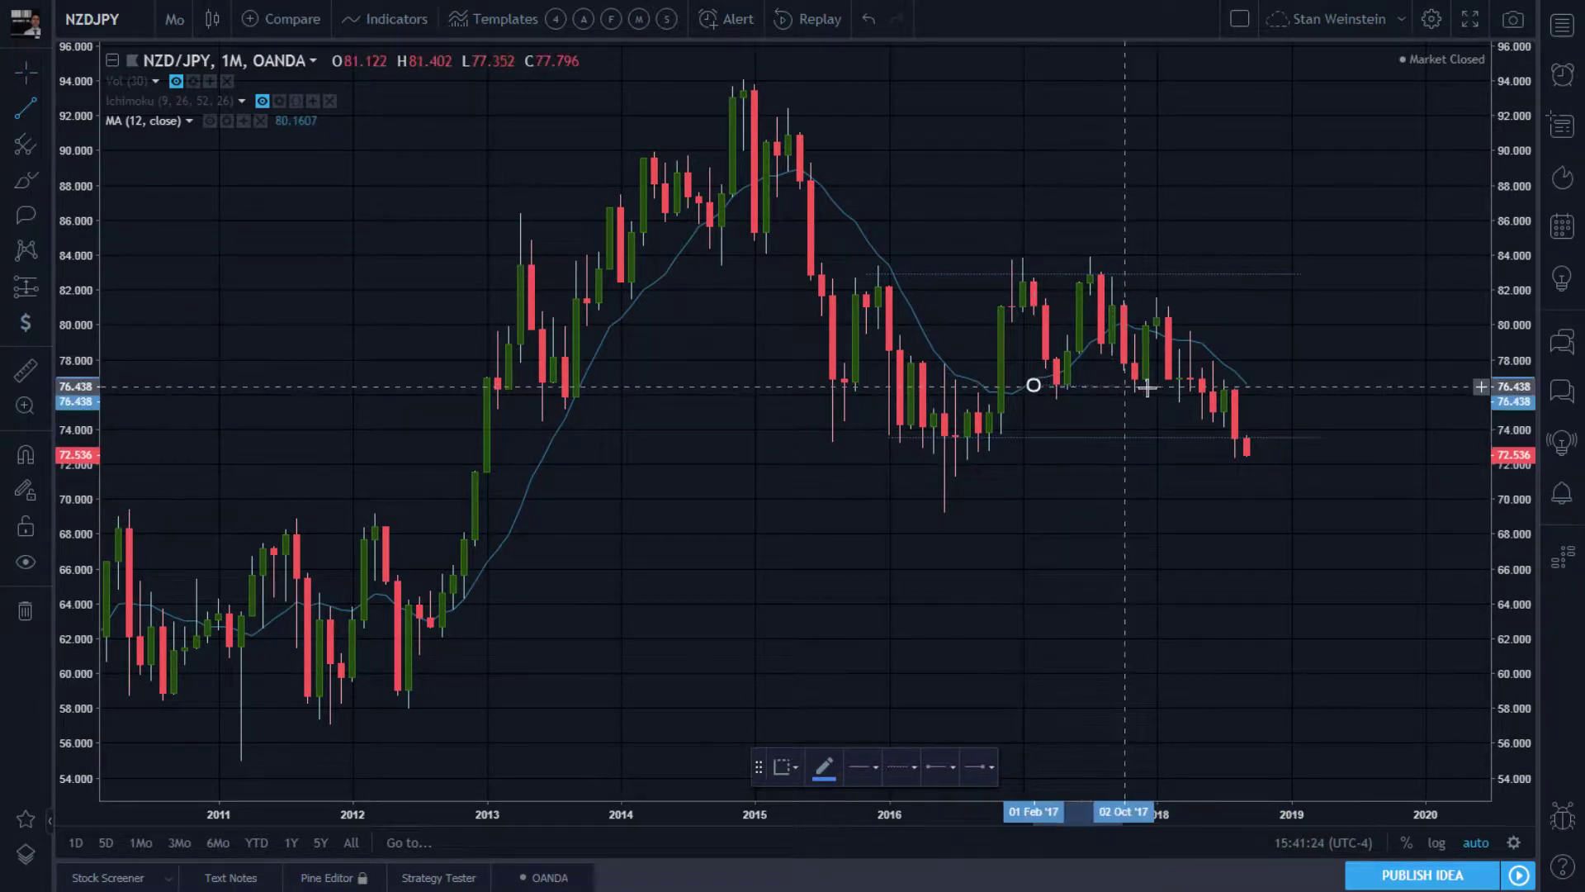
left_click(1290, 382)
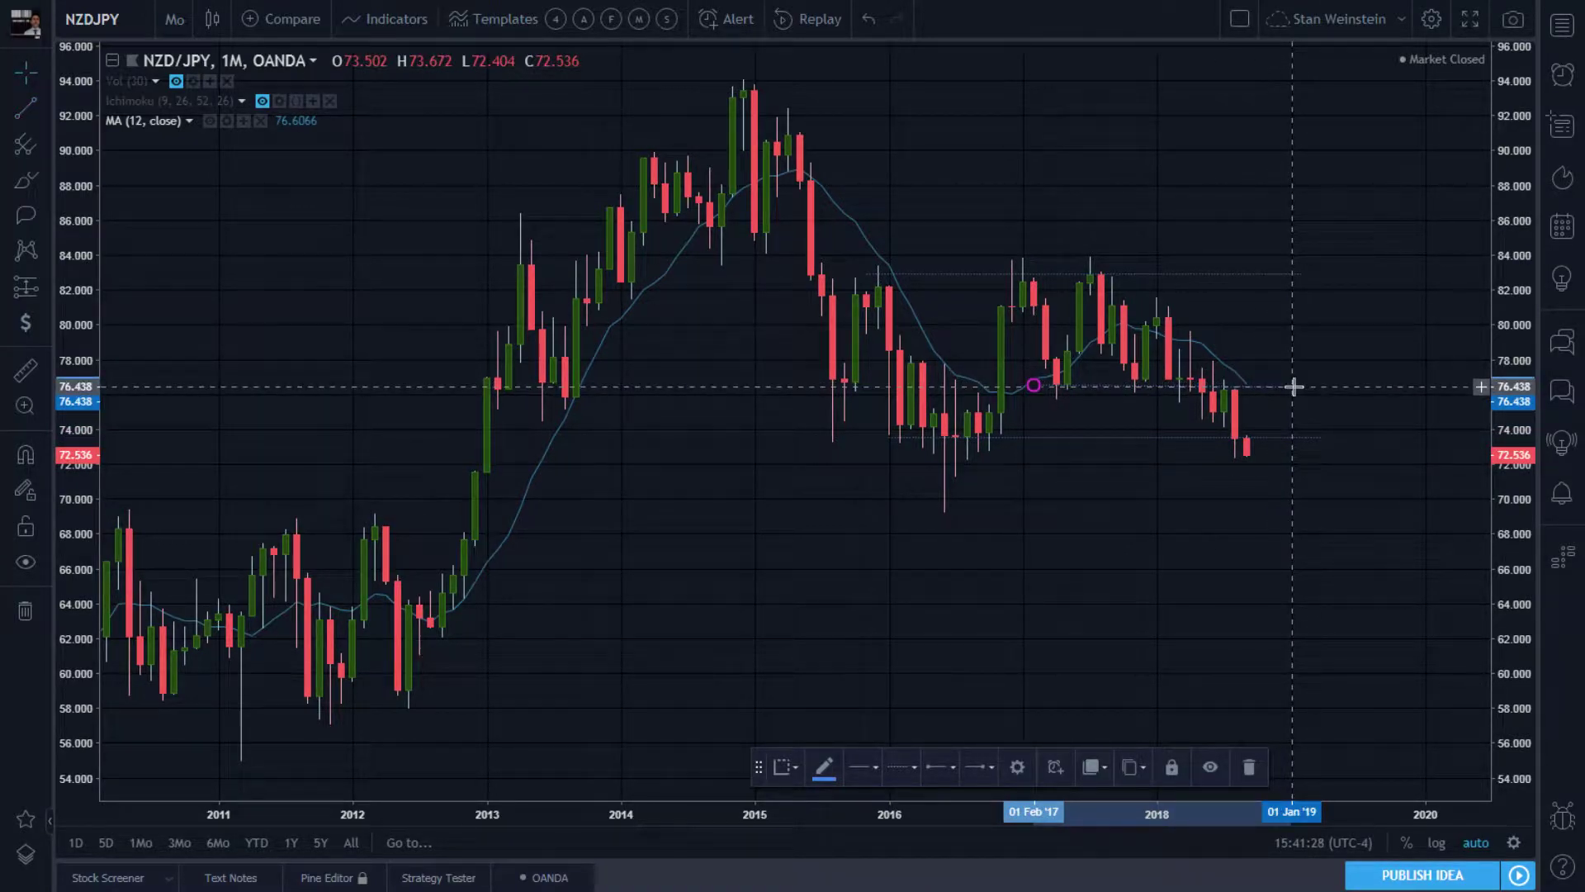
left_click_drag(1152, 394, 1164, 388)
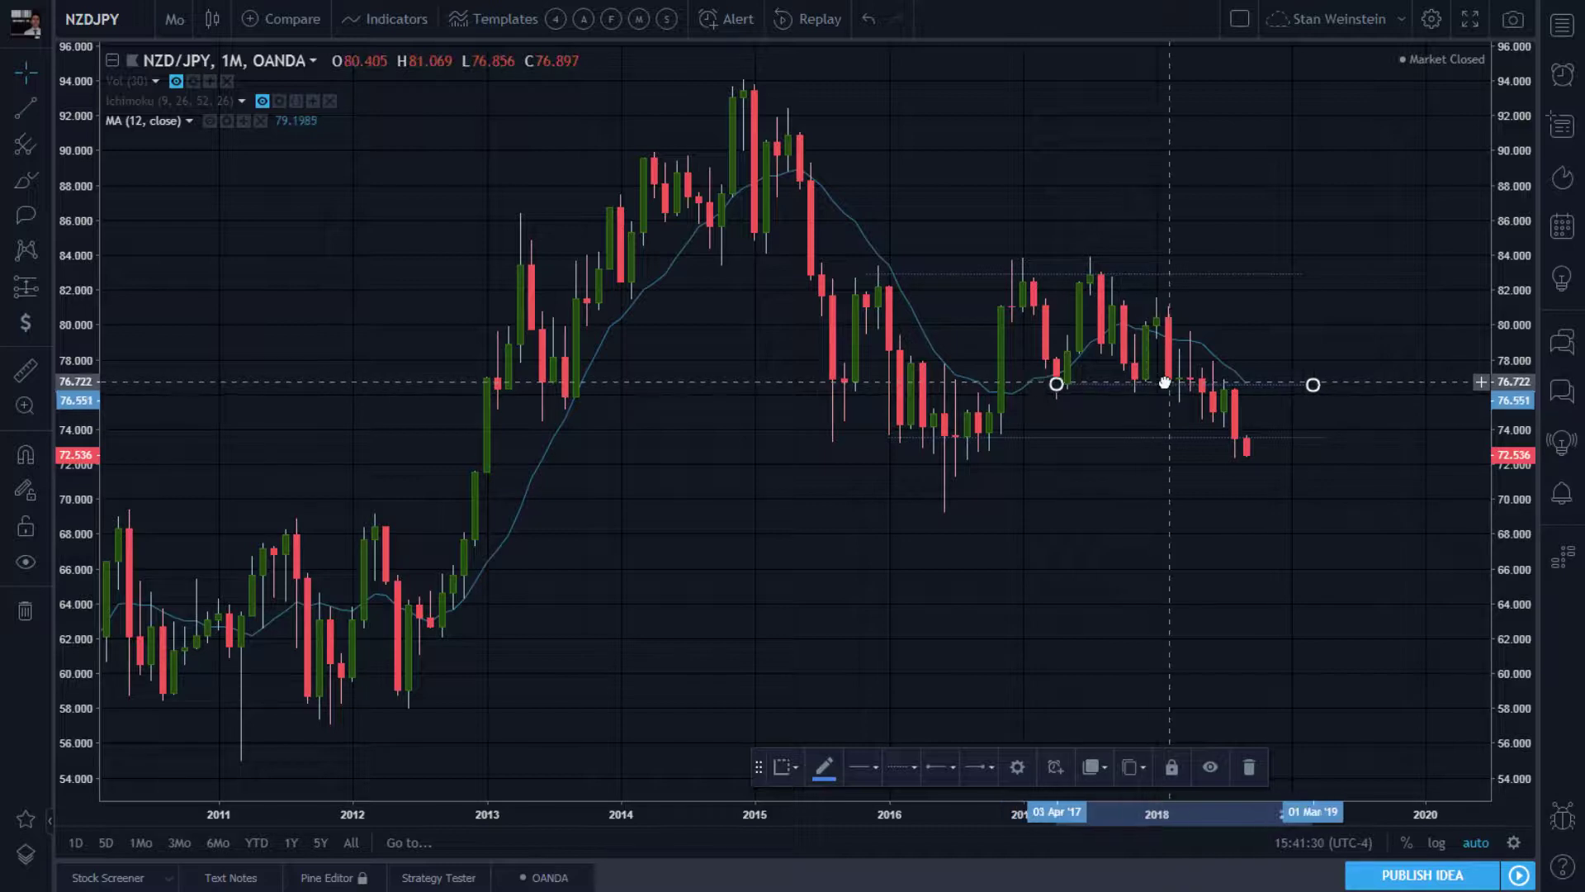
left_click(1188, 368)
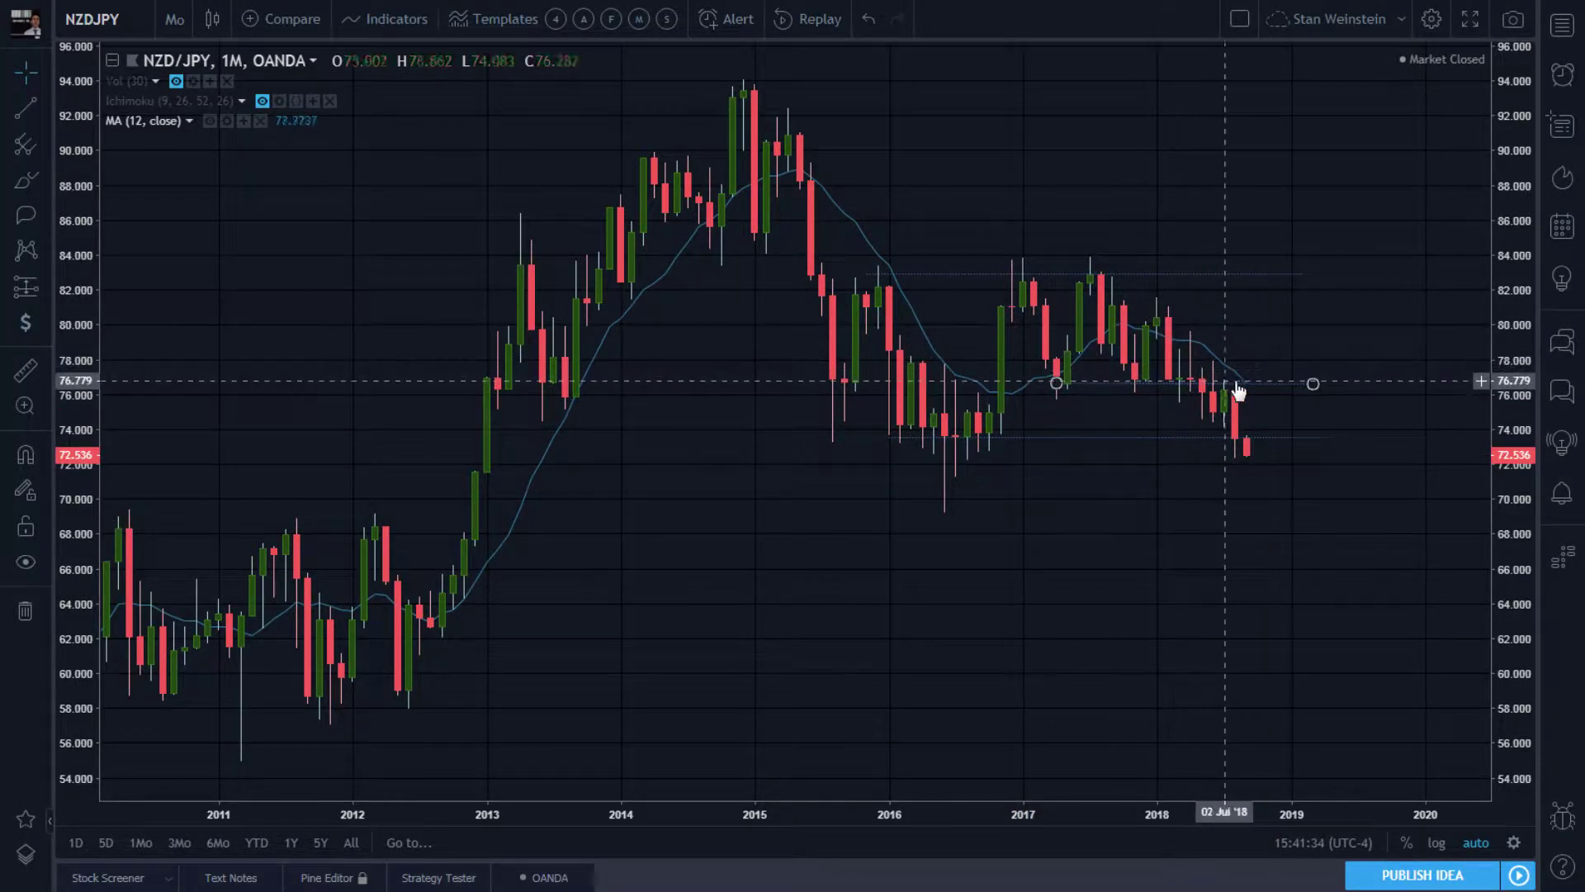
left_click_drag(1246, 384, 1257, 317)
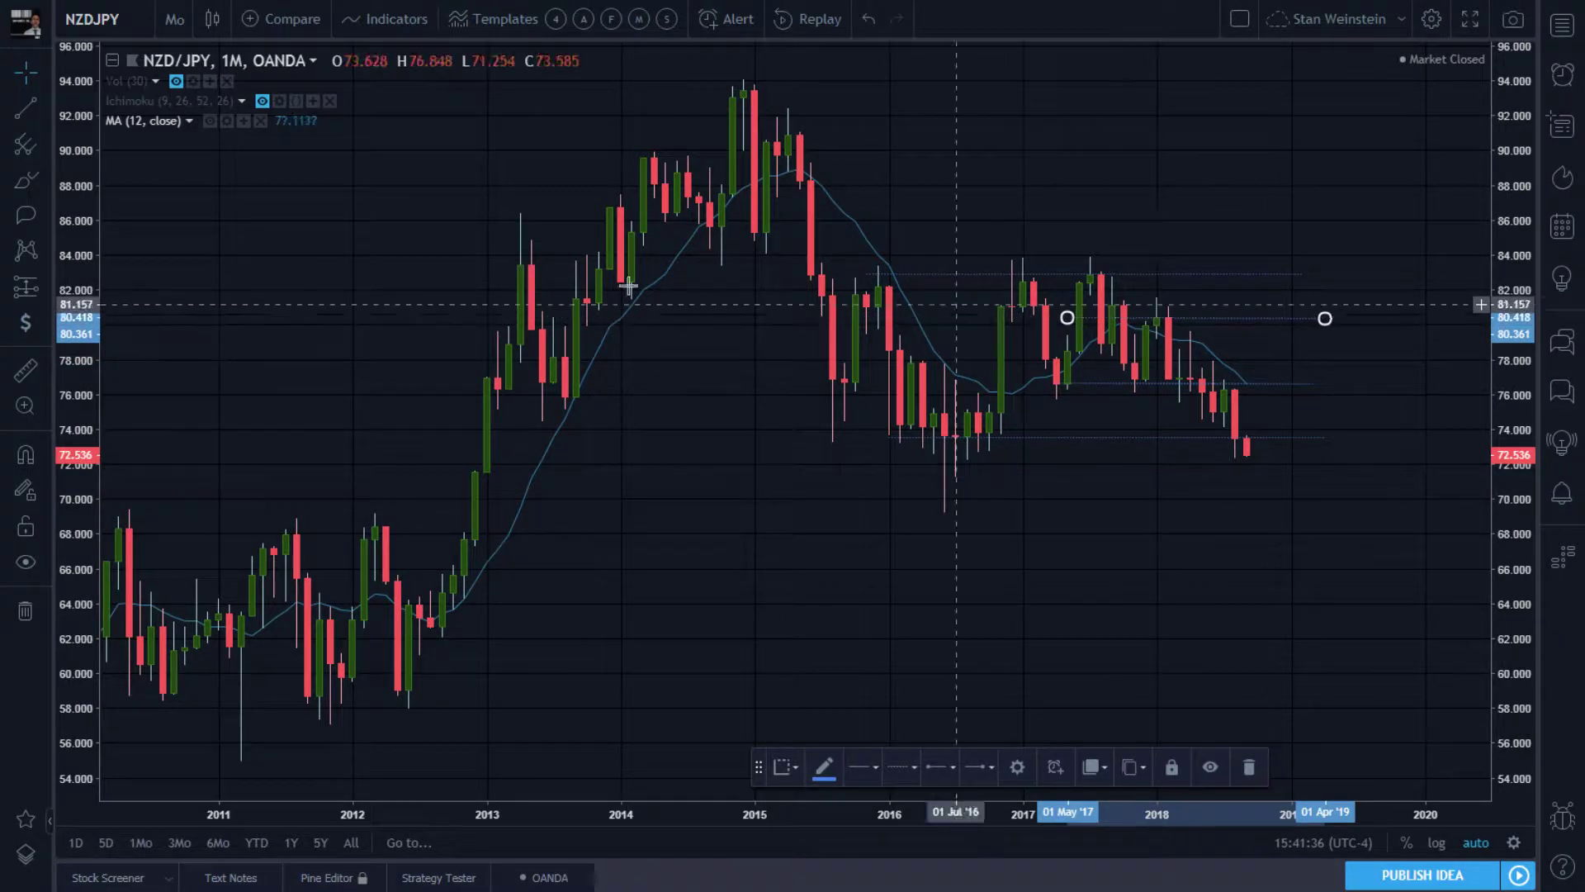
Step: Draw a downward arrow from the 80.4 line to the 76.5 line, and copy it below the 76.5 line at the latest candle
left_click(48, 112)
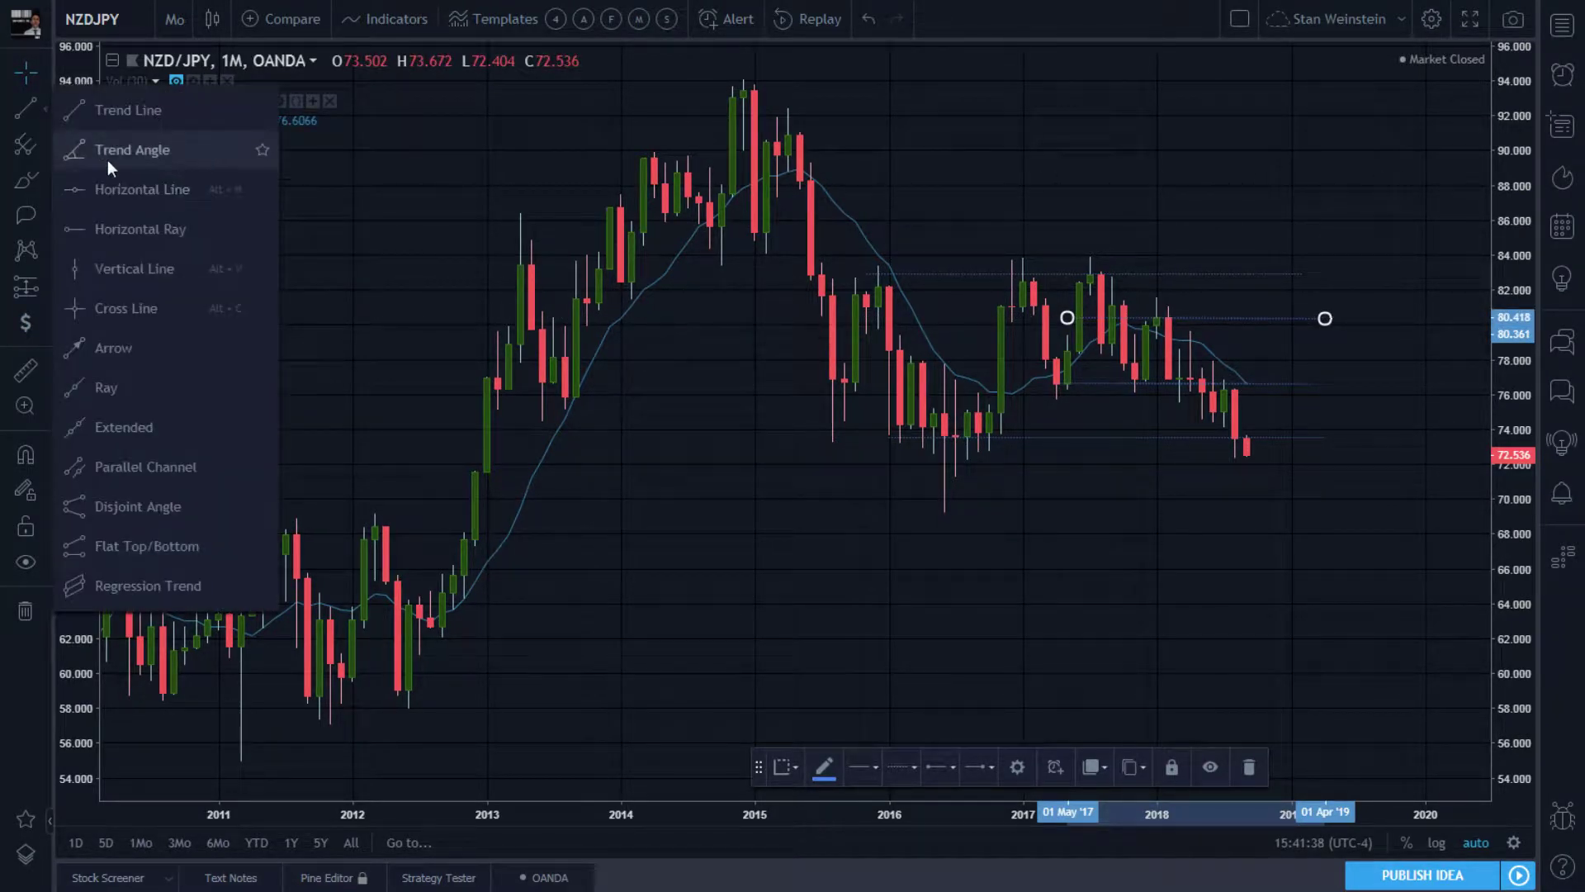
left_click(106, 347)
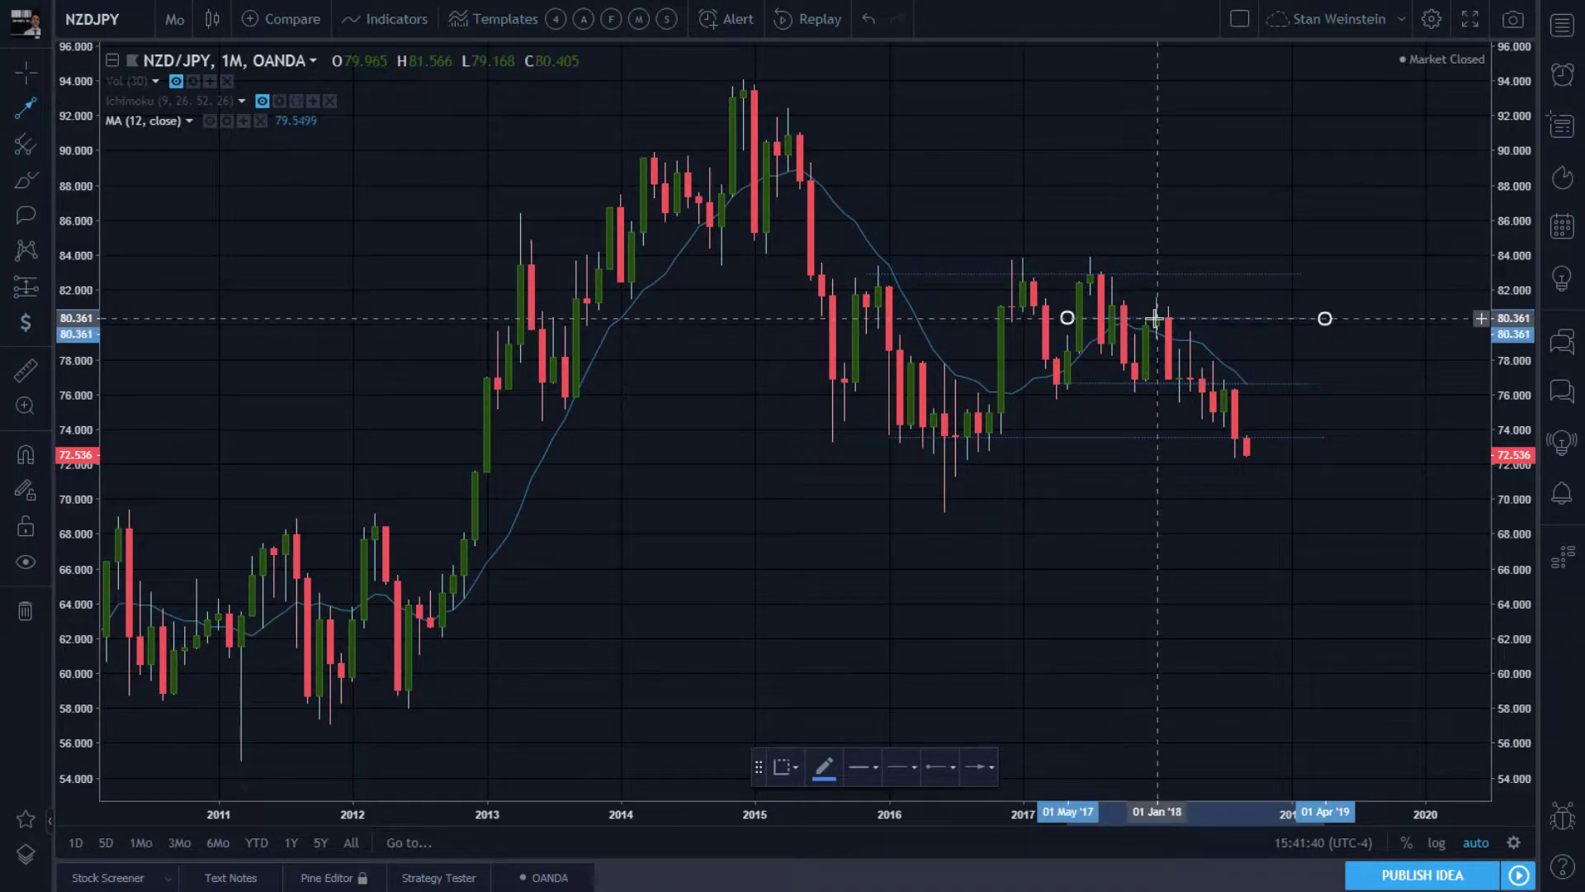
left_click(1157, 319)
left_click(1158, 385)
left_click_drag(1158, 357, 1249, 424)
left_click(1248, 429)
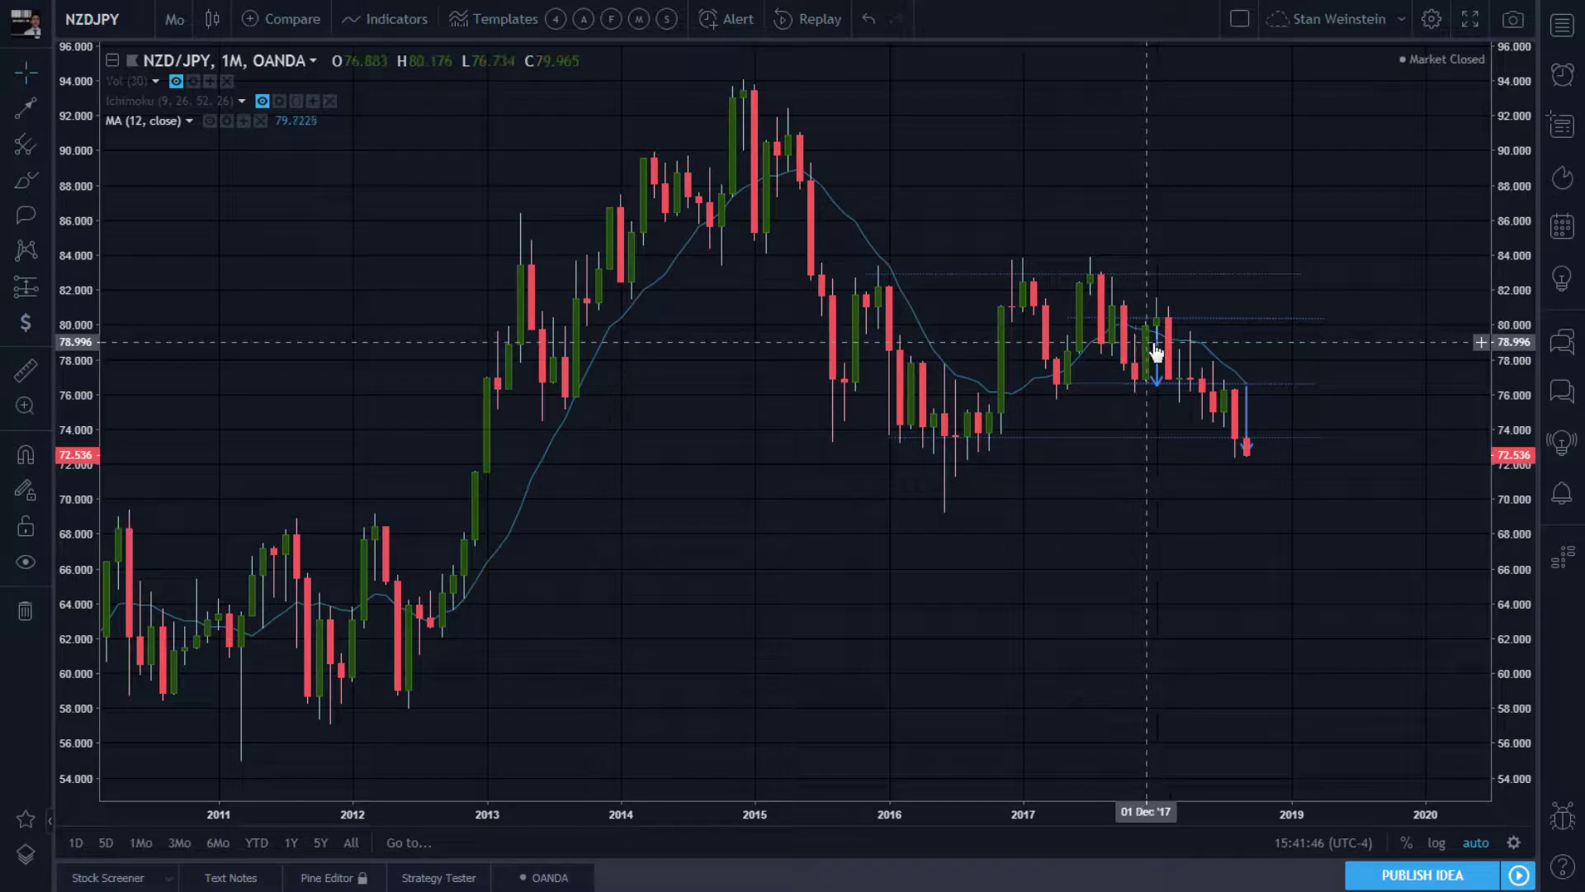
Step: Remove both downward arrows from the chart, keeping the four horizontal trend lines
right_click(1247, 425)
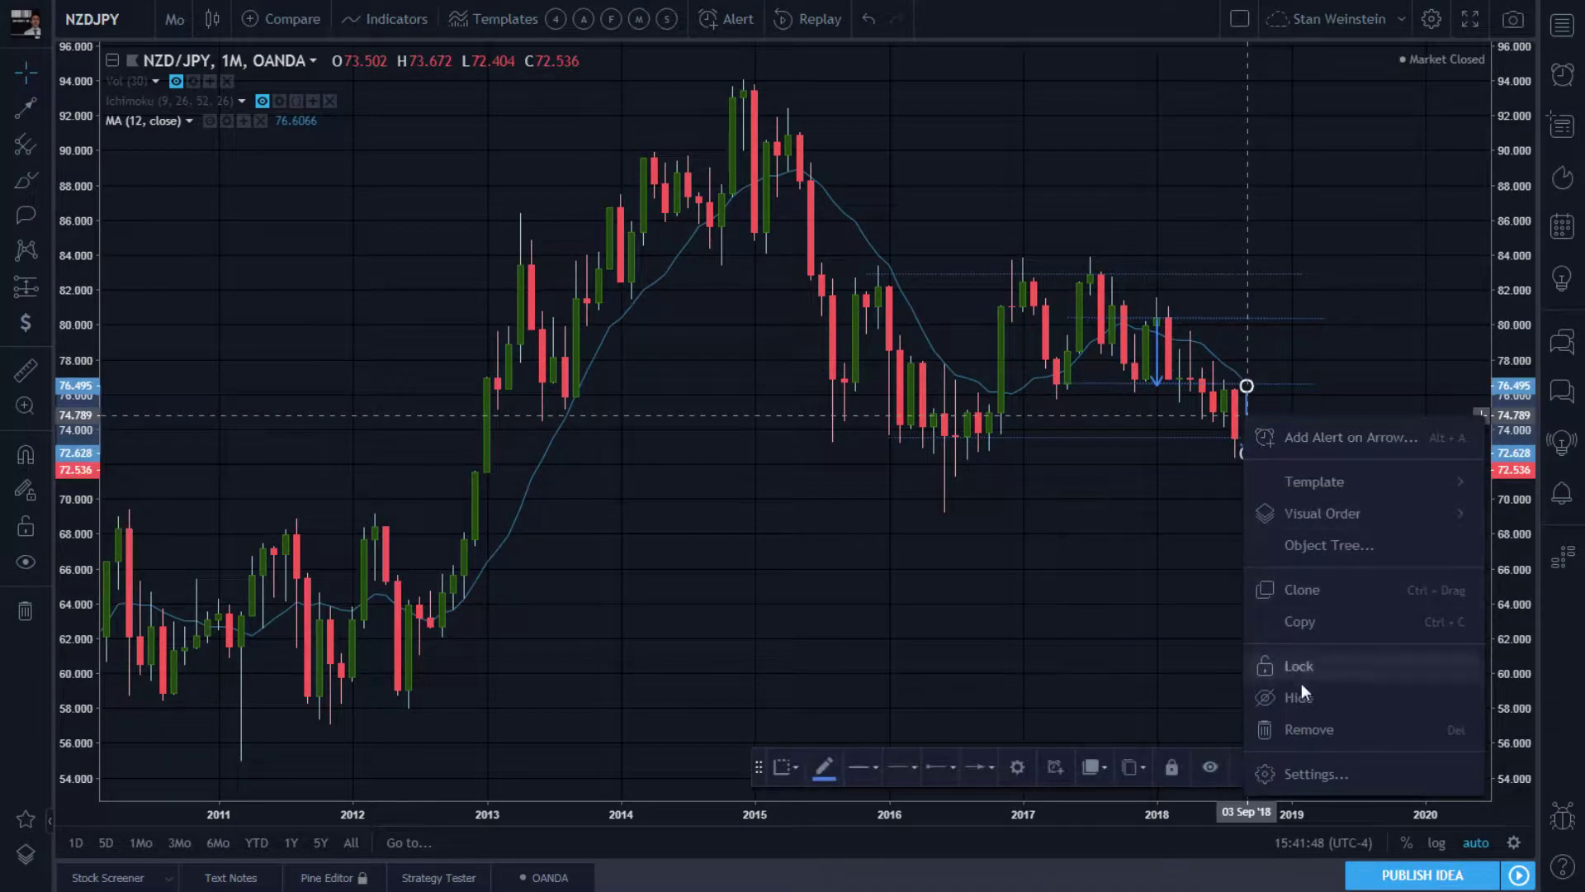
left_click(1306, 725)
right_click(1157, 359)
left_click(1221, 660)
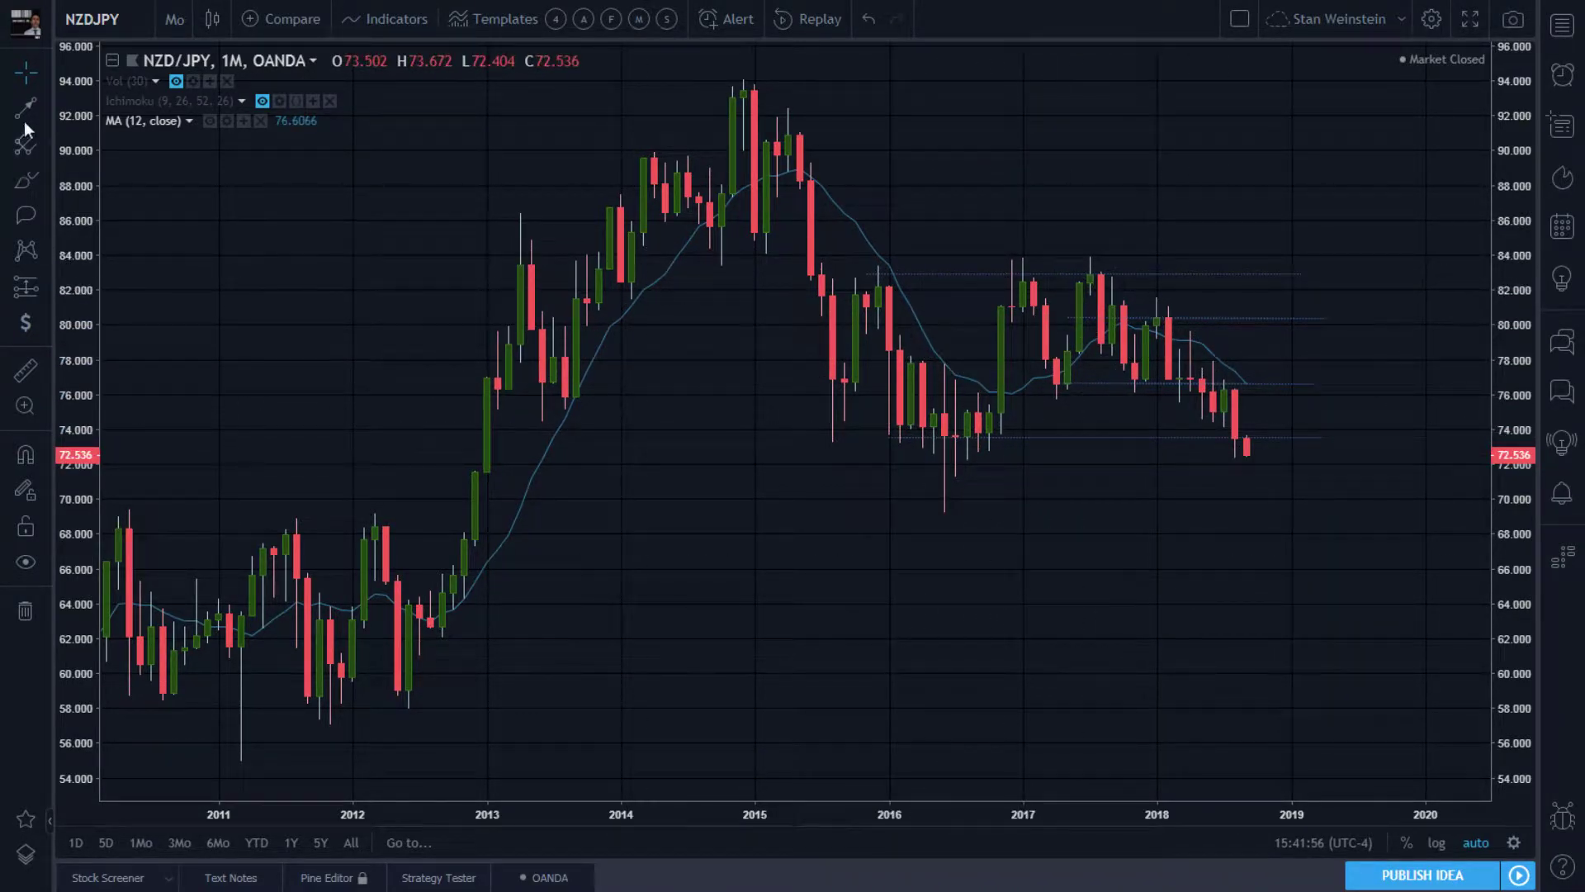
Step: Draw a downward arrow from the 83 line to the 73.5 line in April 2017, and copy it below 73.5 at November 2018
key("alt+t")
left_click(1056, 271)
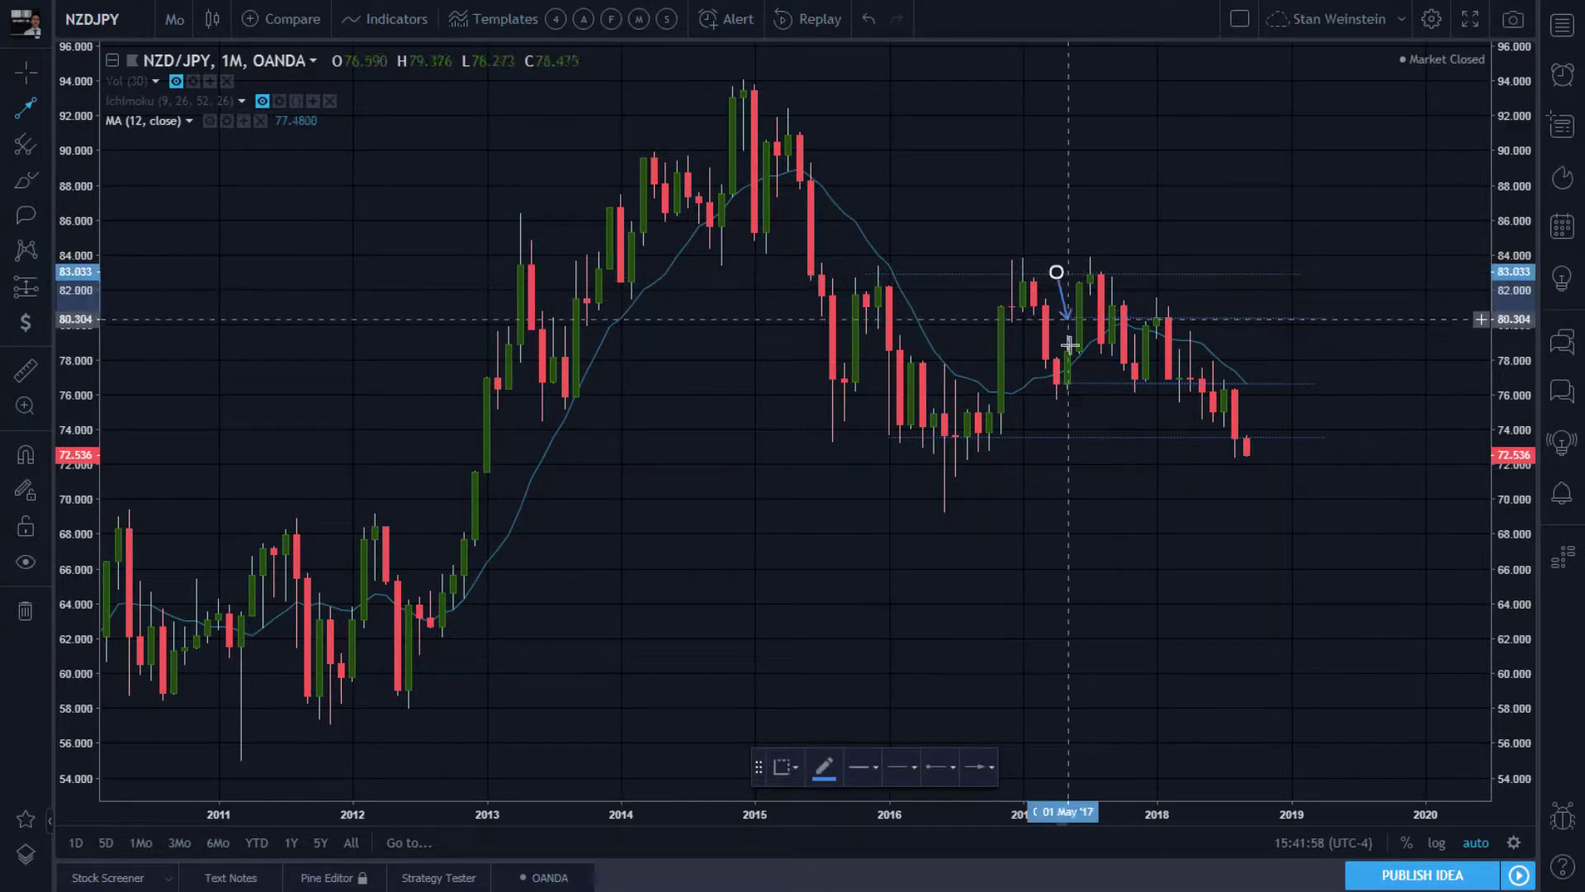
left_click(1059, 435)
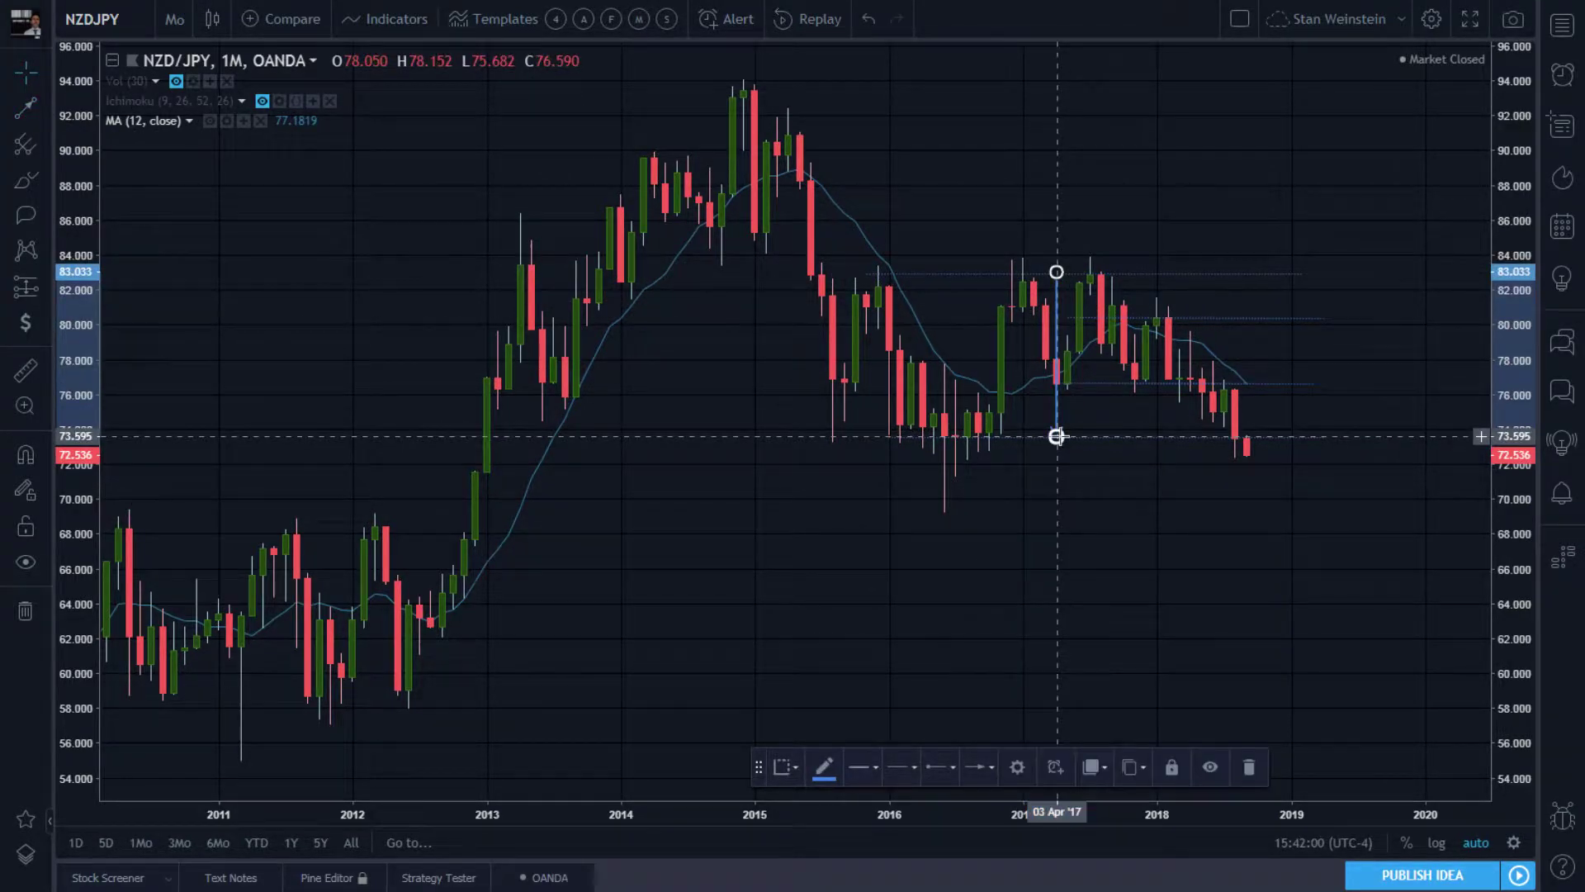
mouse_move(1057, 306)
left_mouse_down()
mouse_move(1148, 351)
mouse_move(1271, 465)
left_mouse_up()
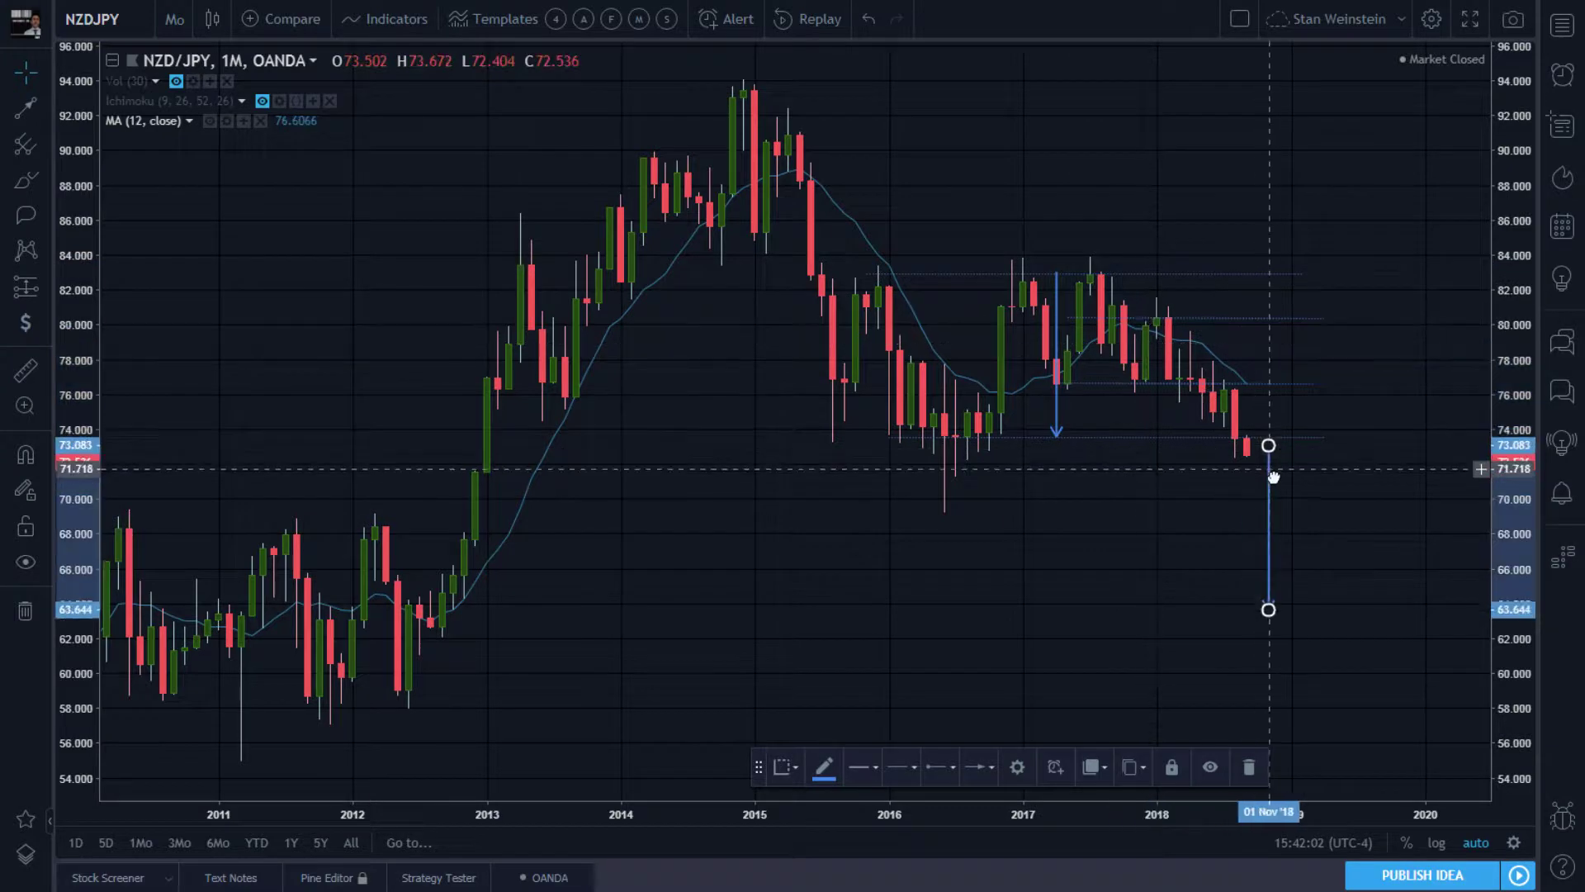
left_click(1185, 528)
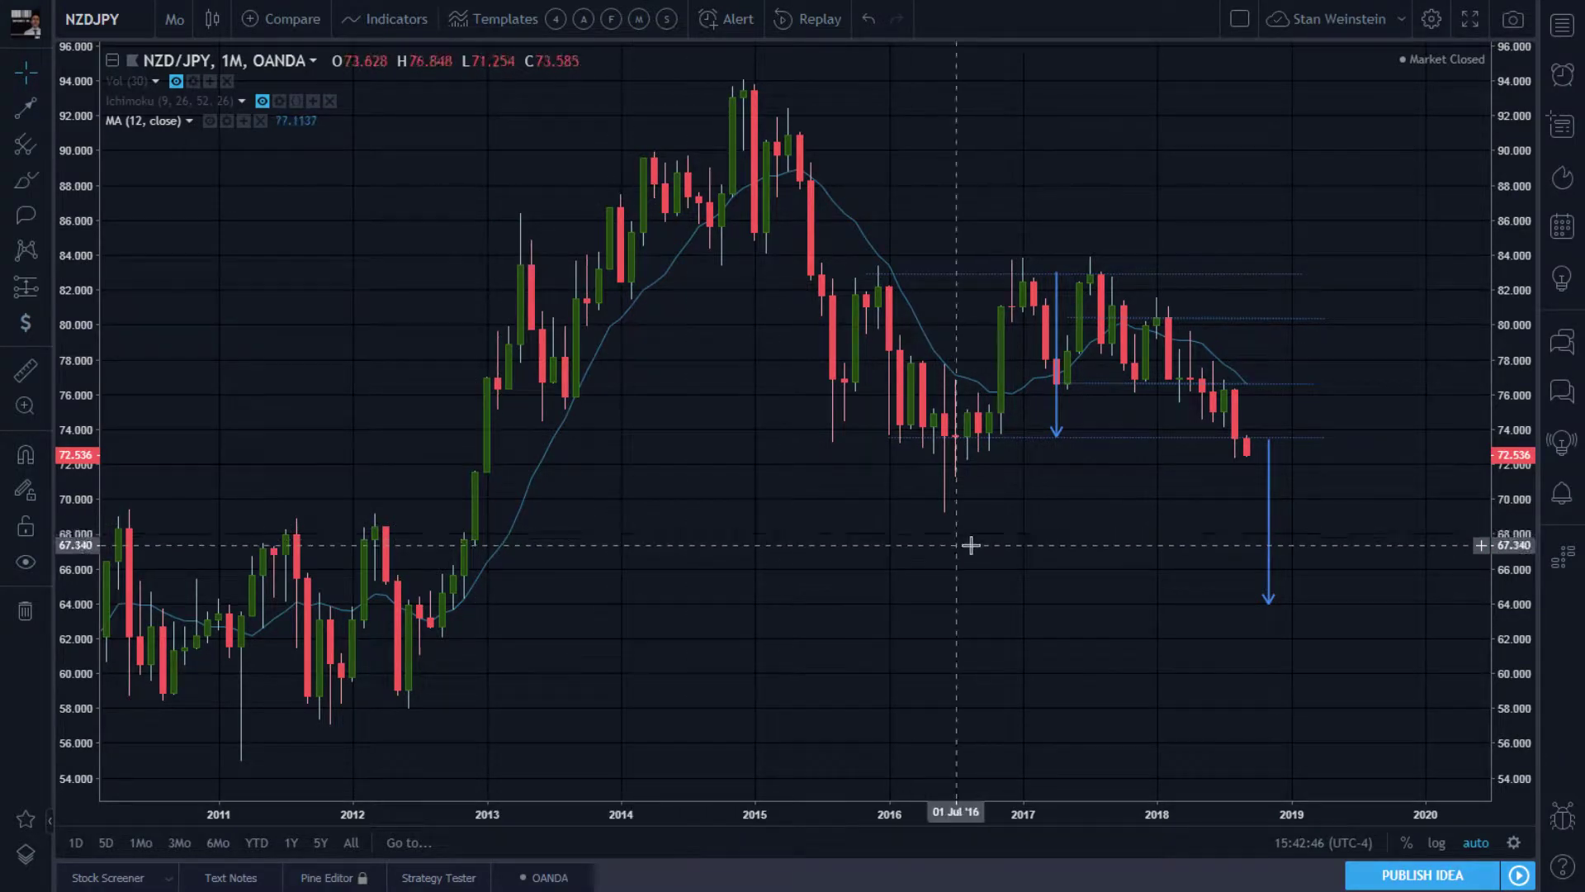
Step: Add a full-width horizontal line at about 68.5 along the 2010–2012 highs
left_click(48, 112)
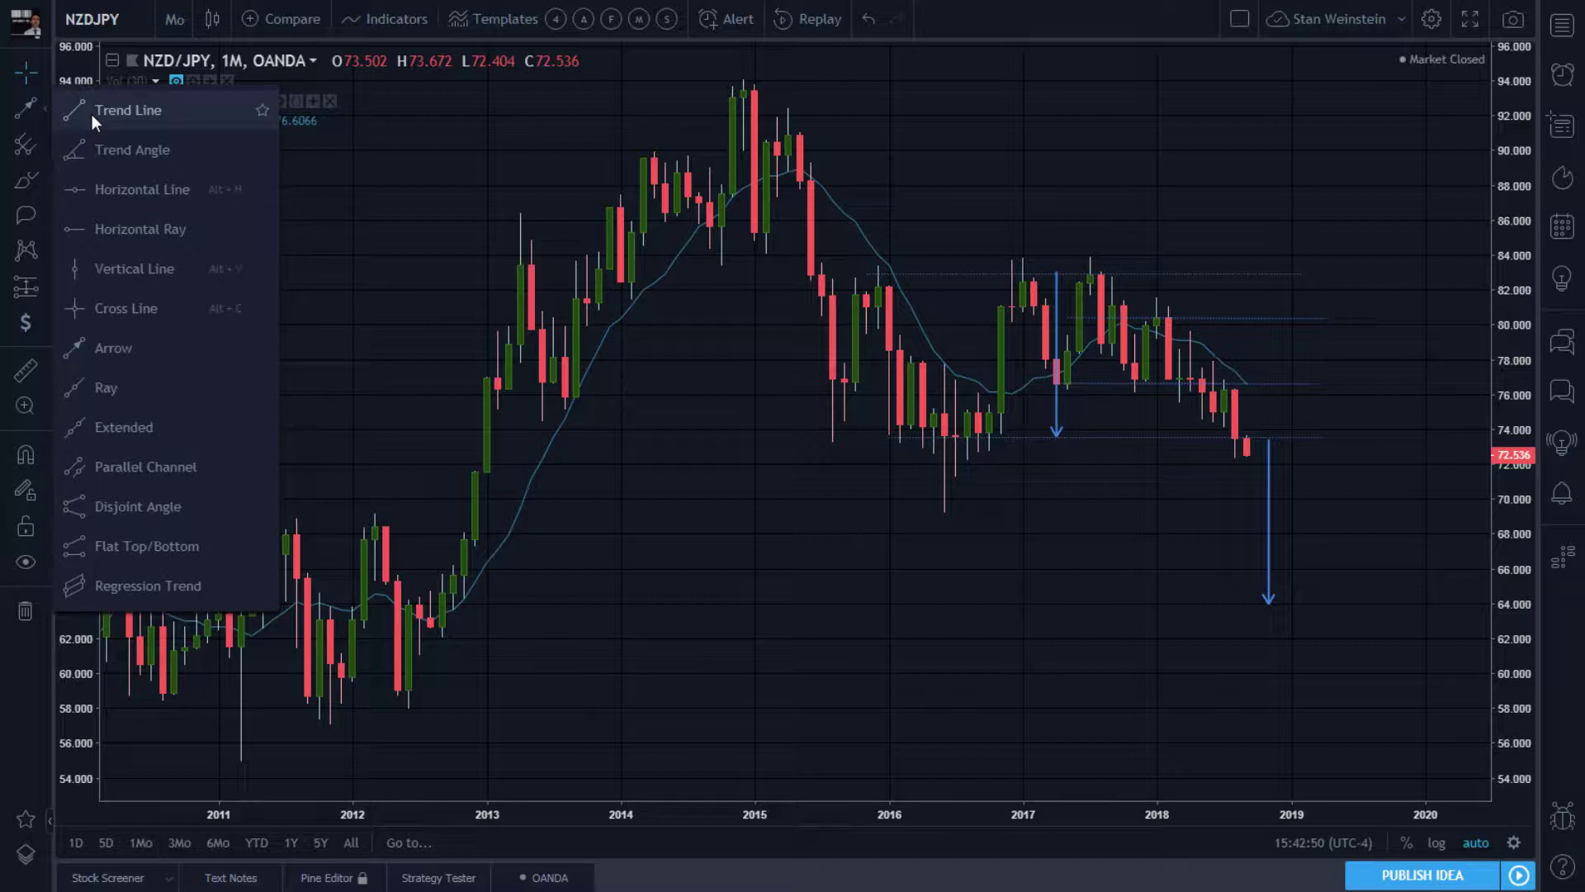
left_click(132, 188)
left_click(668, 525)
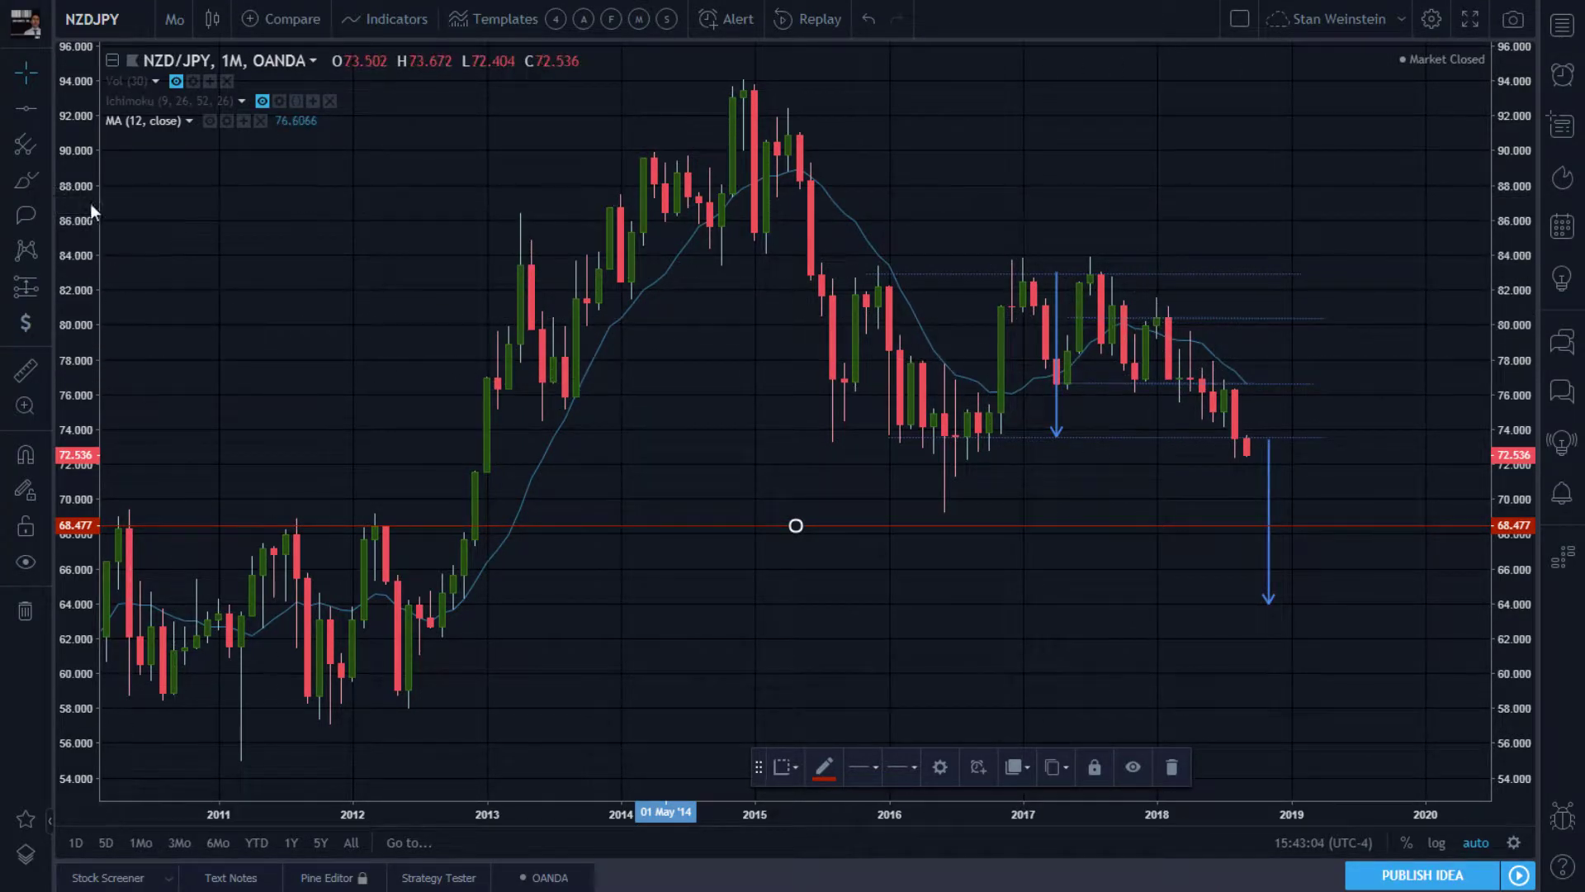
Step: Draw a downward arrow from the 80.4 line to the 73.5 line in early 2018, and another from about 73.3 to 68.9 in December 2018
left_click(43, 109)
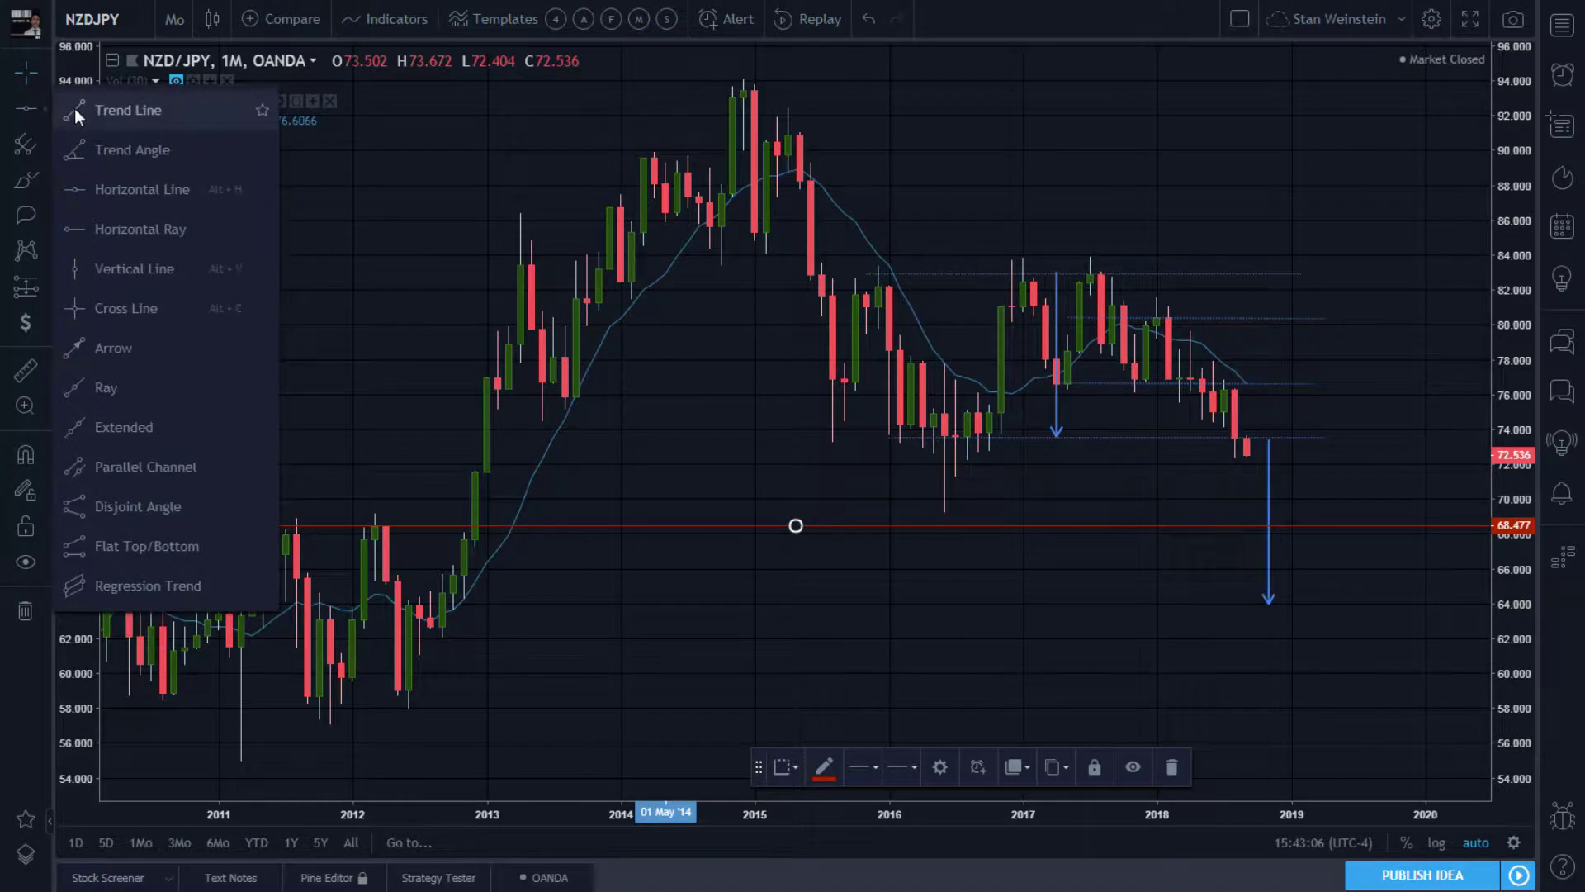
left_click(113, 348)
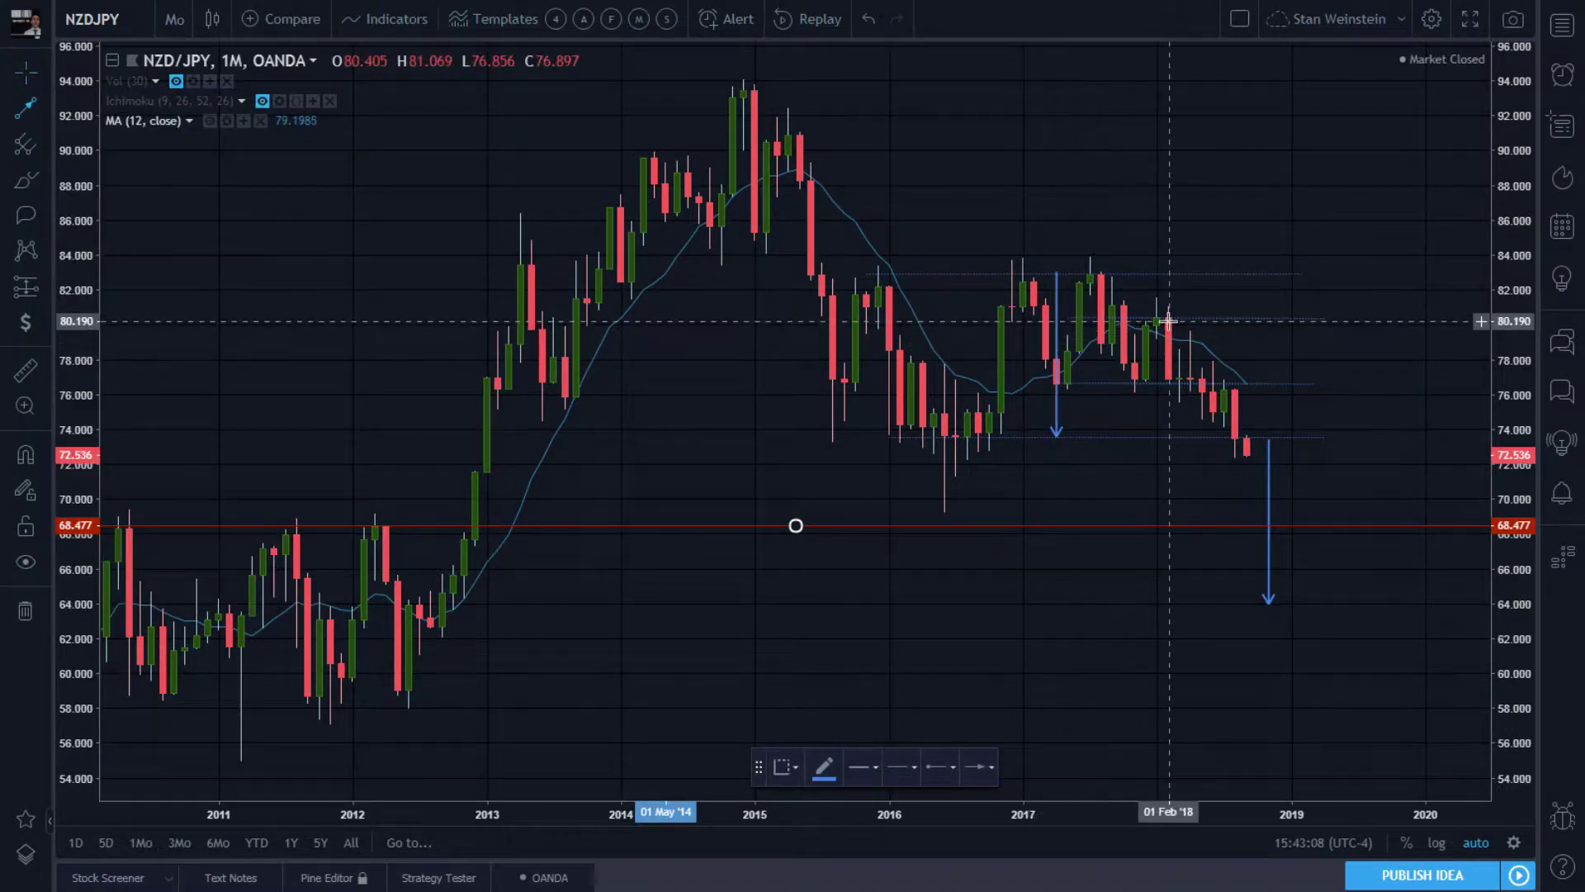
mouse_move(1157, 317)
left_mouse_down()
mouse_move(1162, 434)
mouse_move(1270, 476)
mouse_move(1316, 532)
mouse_move(1261, 496)
mouse_move(1289, 478)
mouse_move(1279, 545)
mouse_move(1286, 527)
left_mouse_up()
left_click(1286, 527)
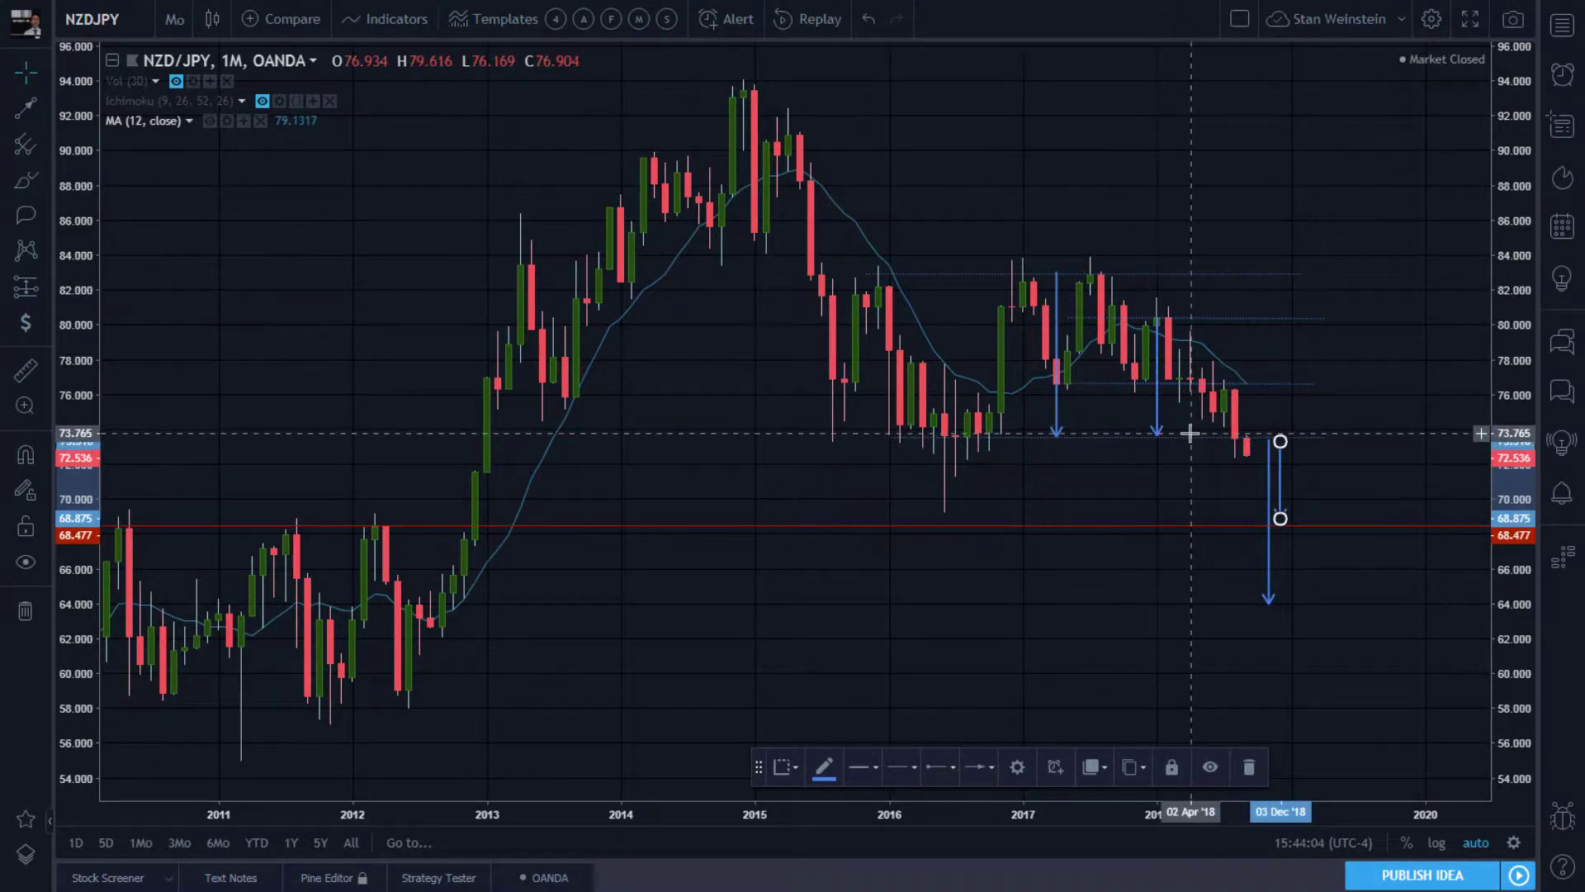
Step: Brush a projected price path that dips, pulls back to about 73 and falls to the 68.5 line, plus a falling moving-average curve
left_click(23, 185)
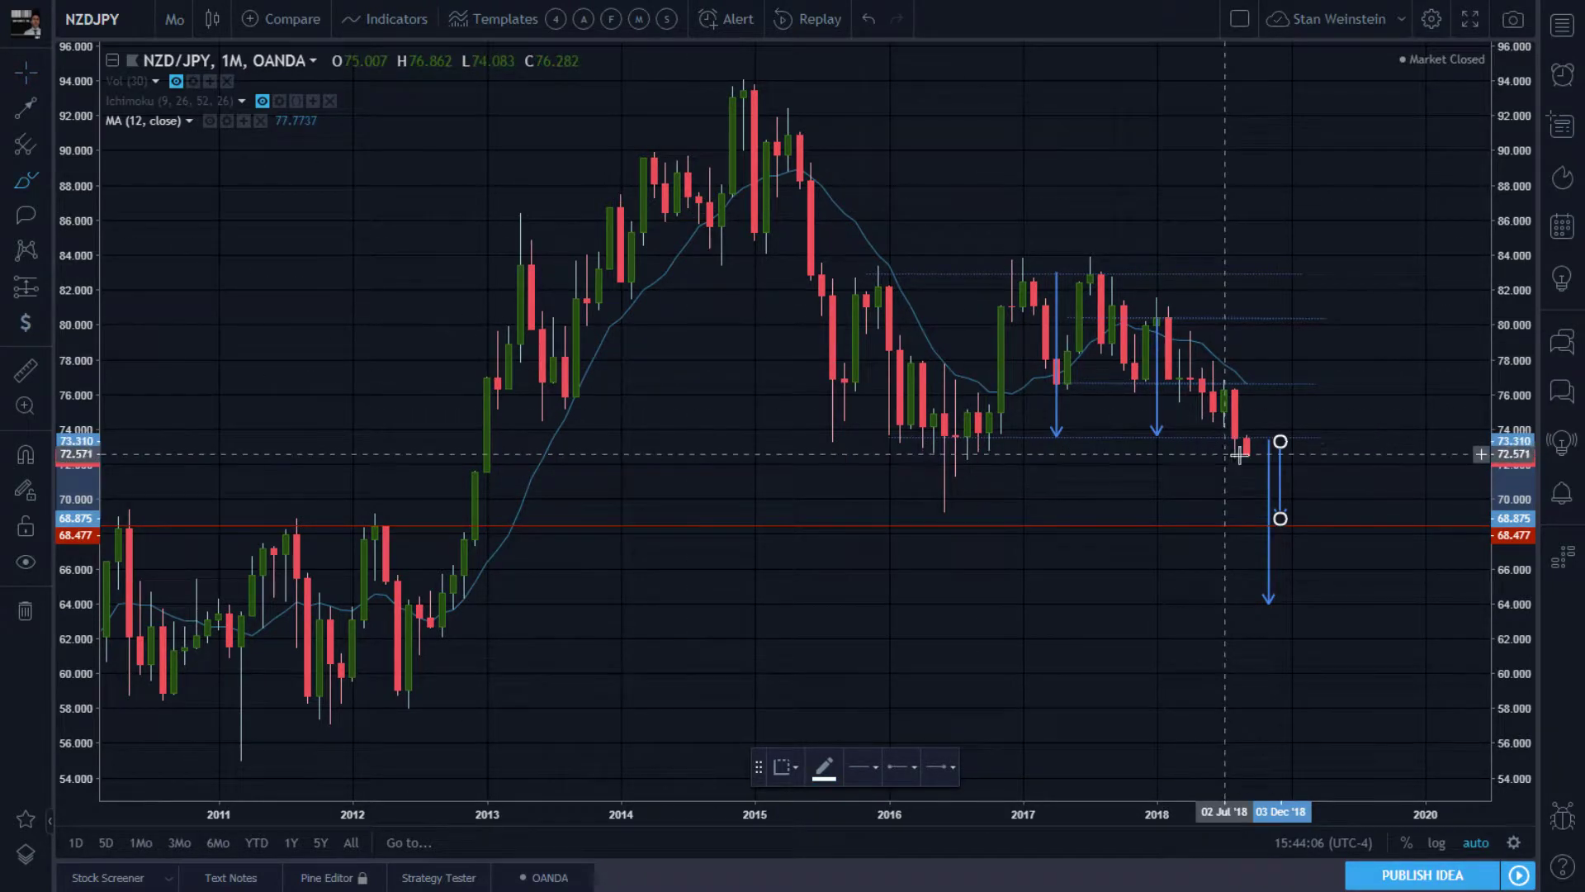
mouse_move(1248, 449)
left_mouse_down()
mouse_move(1267, 485)
mouse_move(1292, 443)
left_mouse_up()
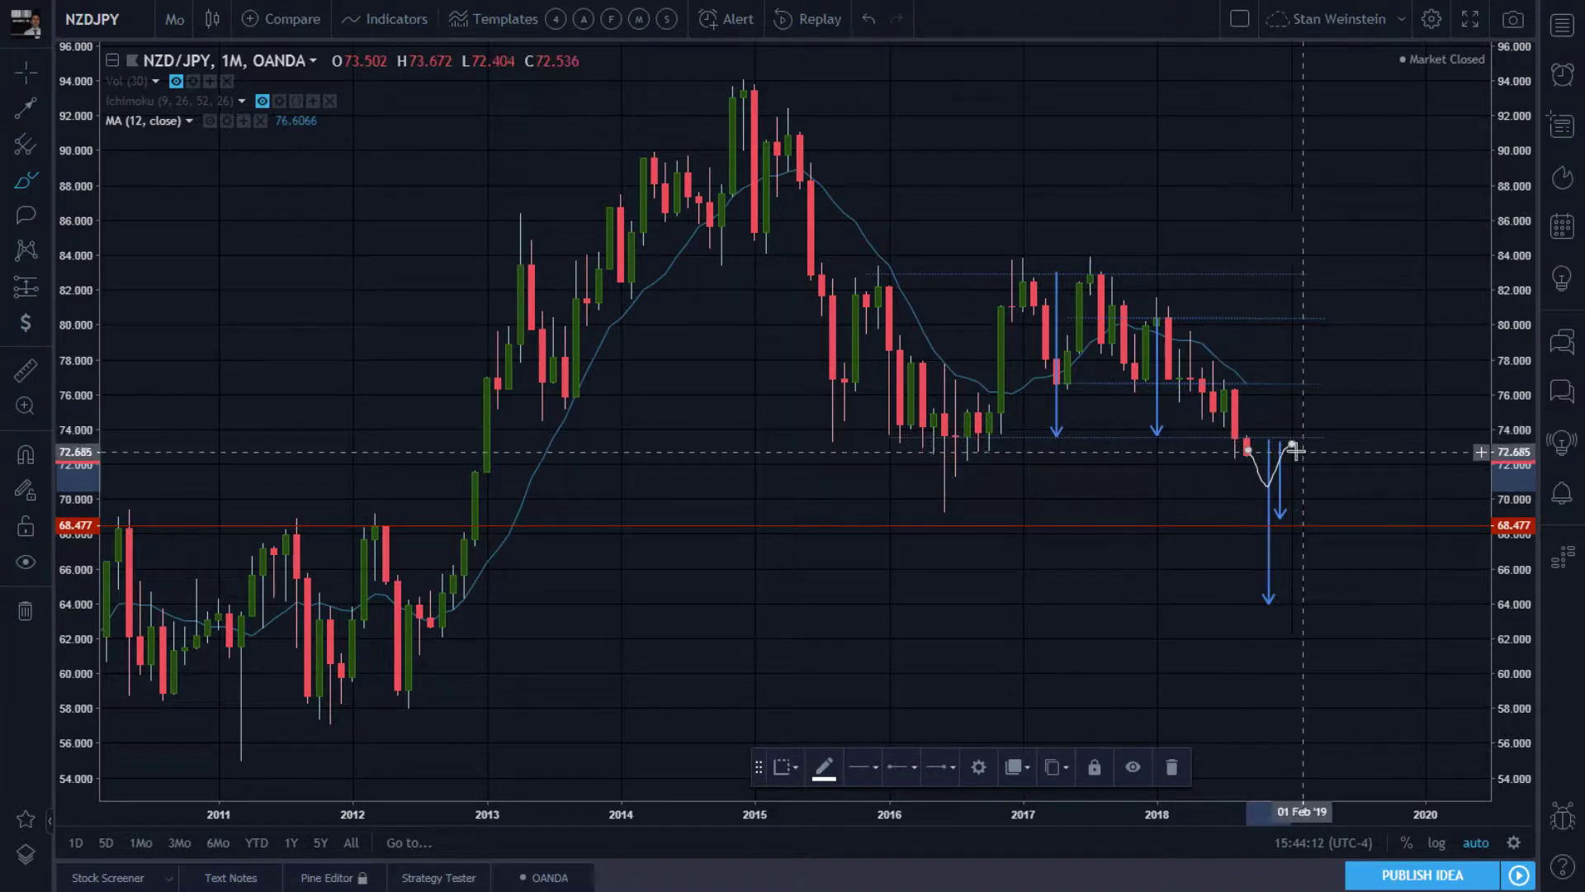
left_click_drag(1248, 383, 1347, 487)
left_click_drag(1296, 440, 1325, 526)
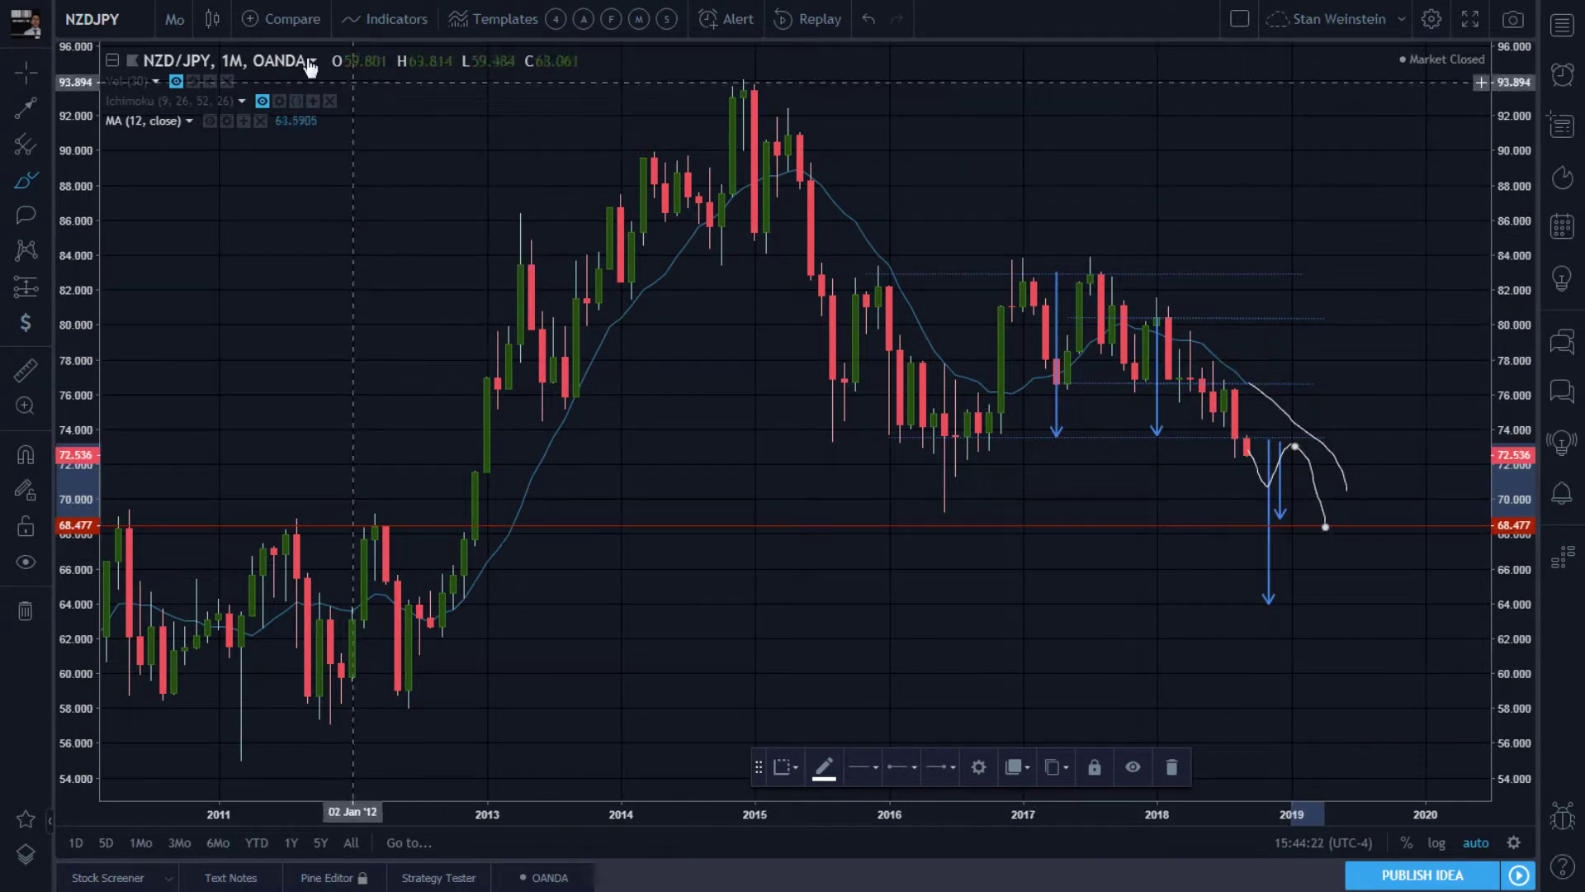
Step: Apply the weekly S template and then the F template, which bases MRS Trend on DX11, moving the drawing options clear of the indicator
left_click(666, 20)
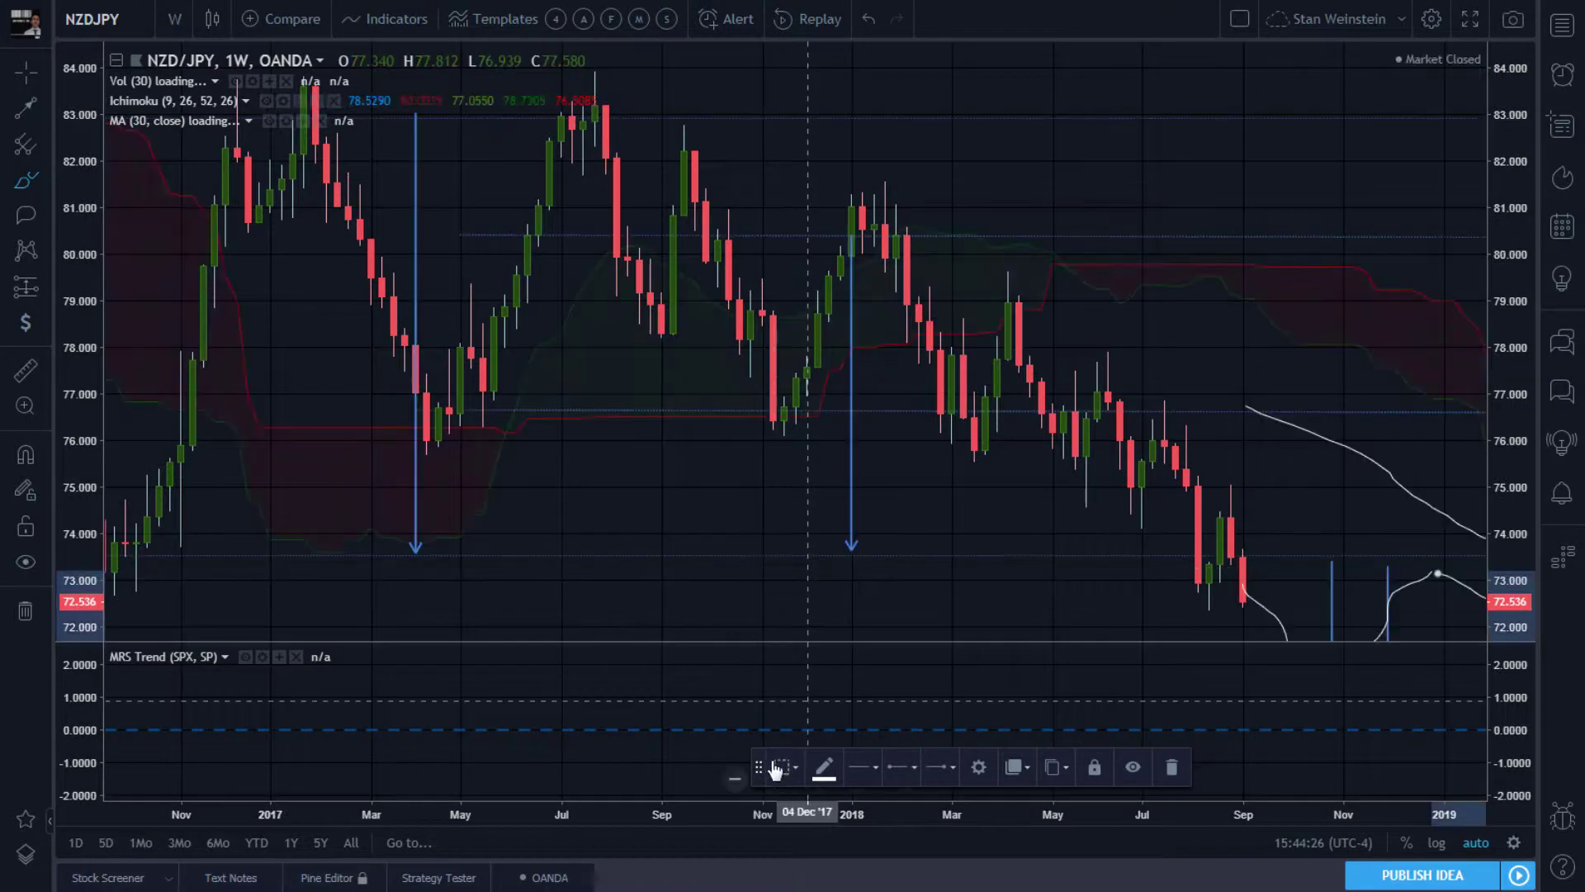
left_click_drag(760, 760, 760, 867)
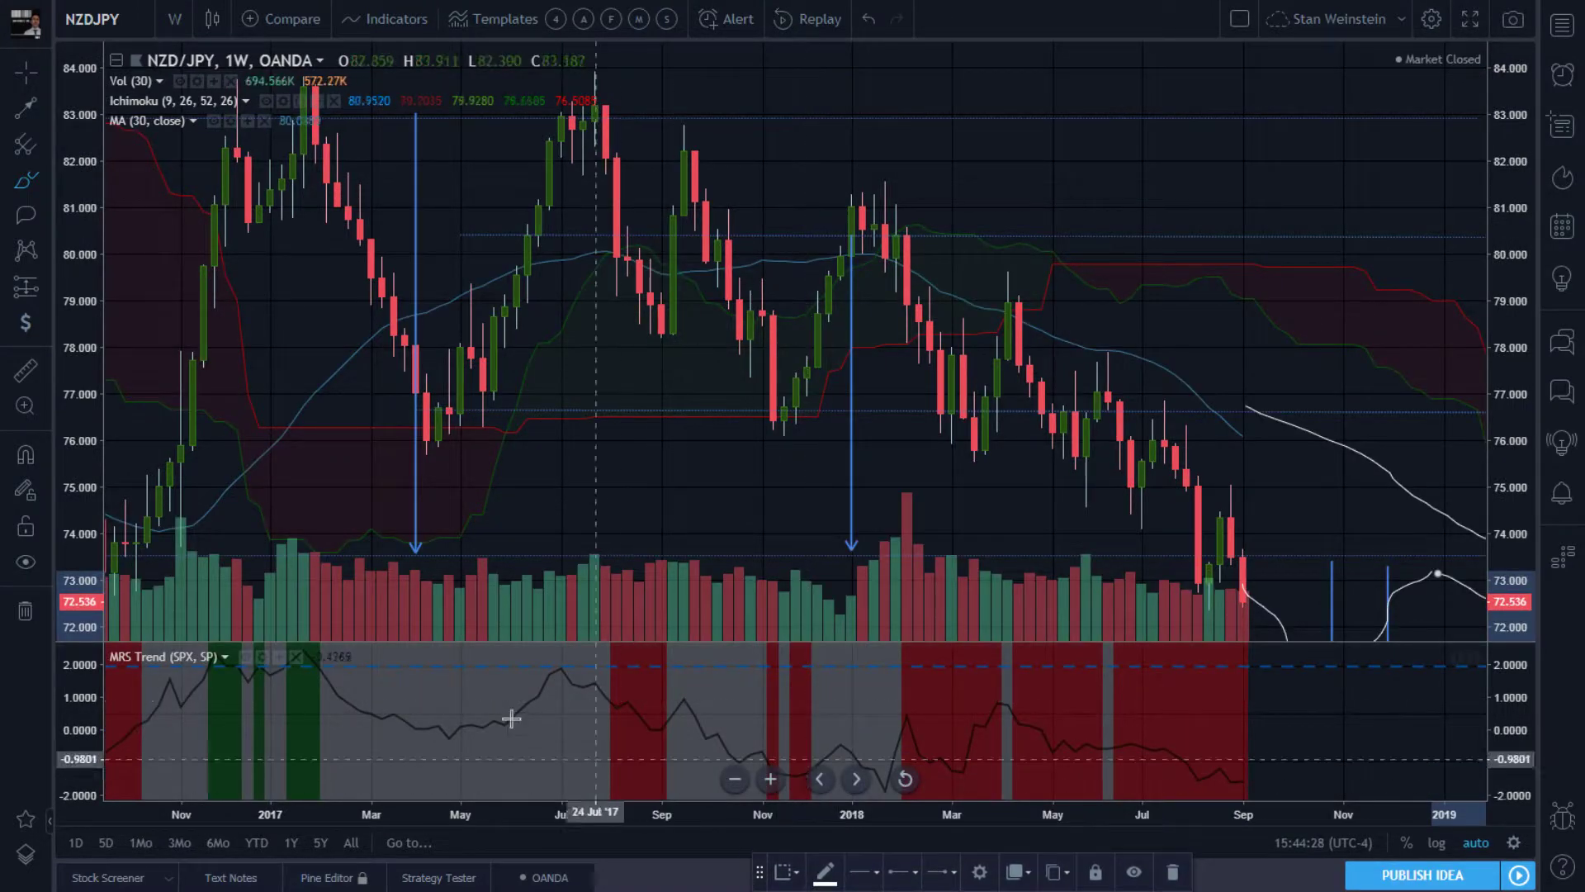
left_click(612, 19)
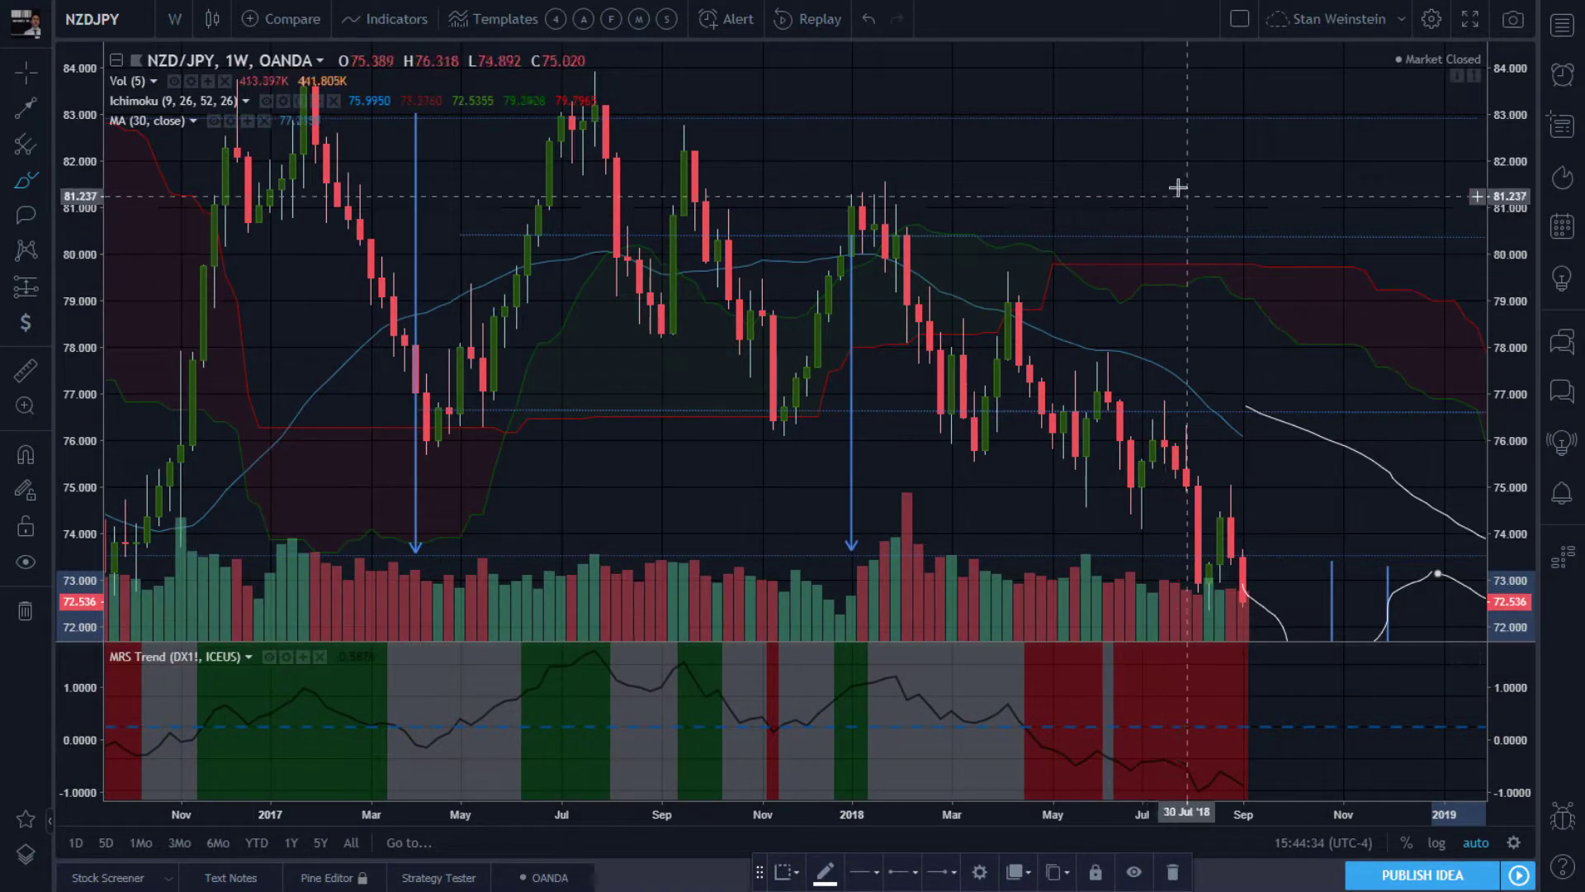
Step: Remove all drawings from the weekly chart and show the price history from mid-2015 with empty space after the latest candle
right_click(1146, 149)
mouse_move(1303, 535)
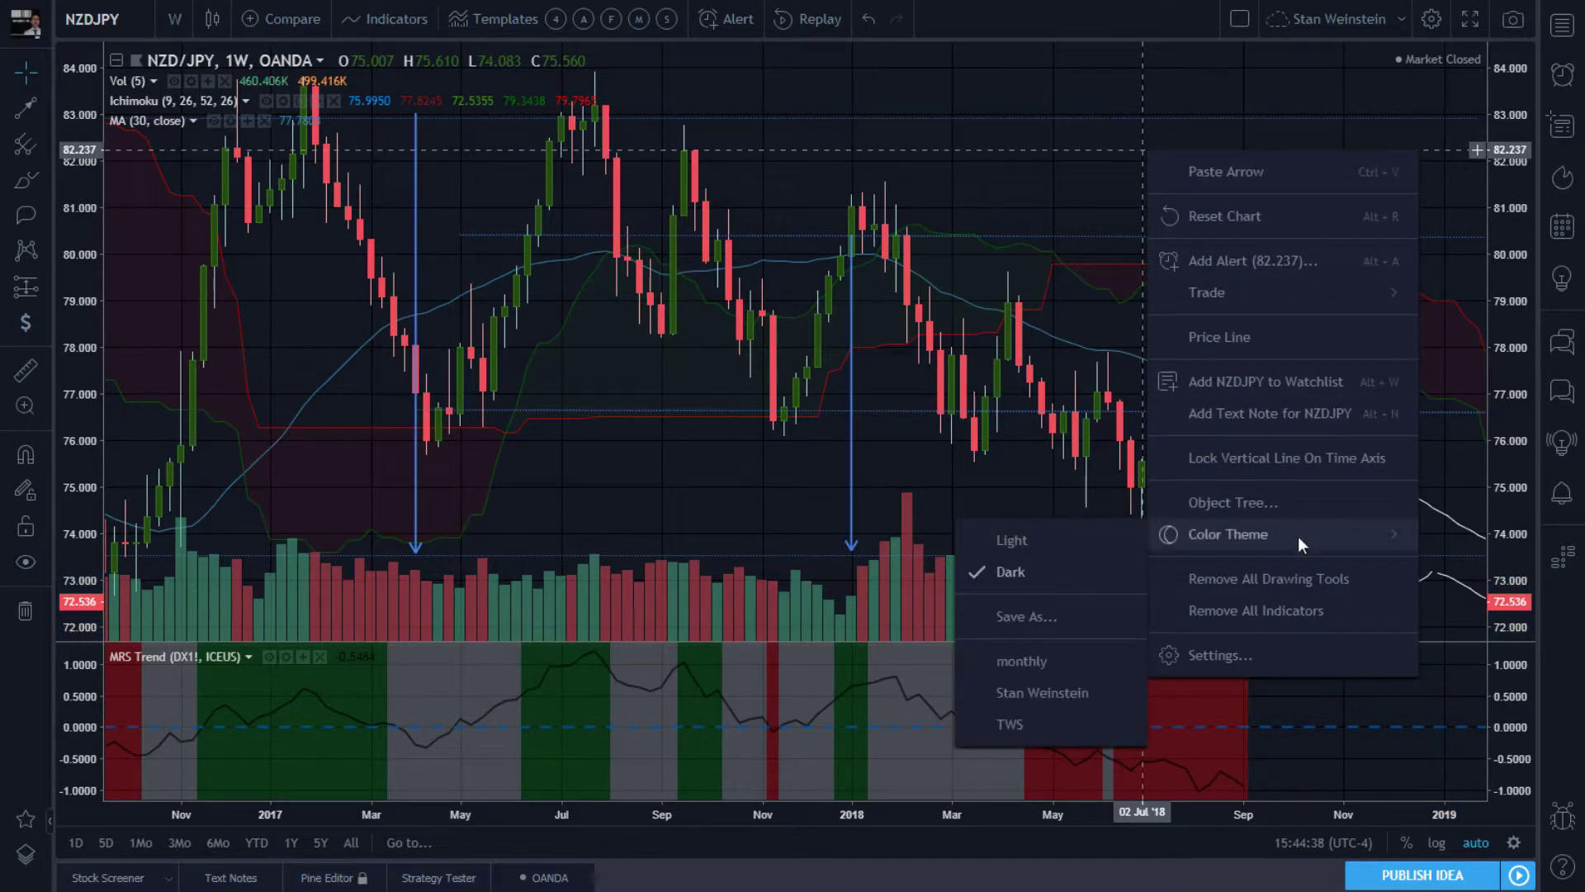
left_click(1283, 581)
scroll(1325, 443, "down", 4)
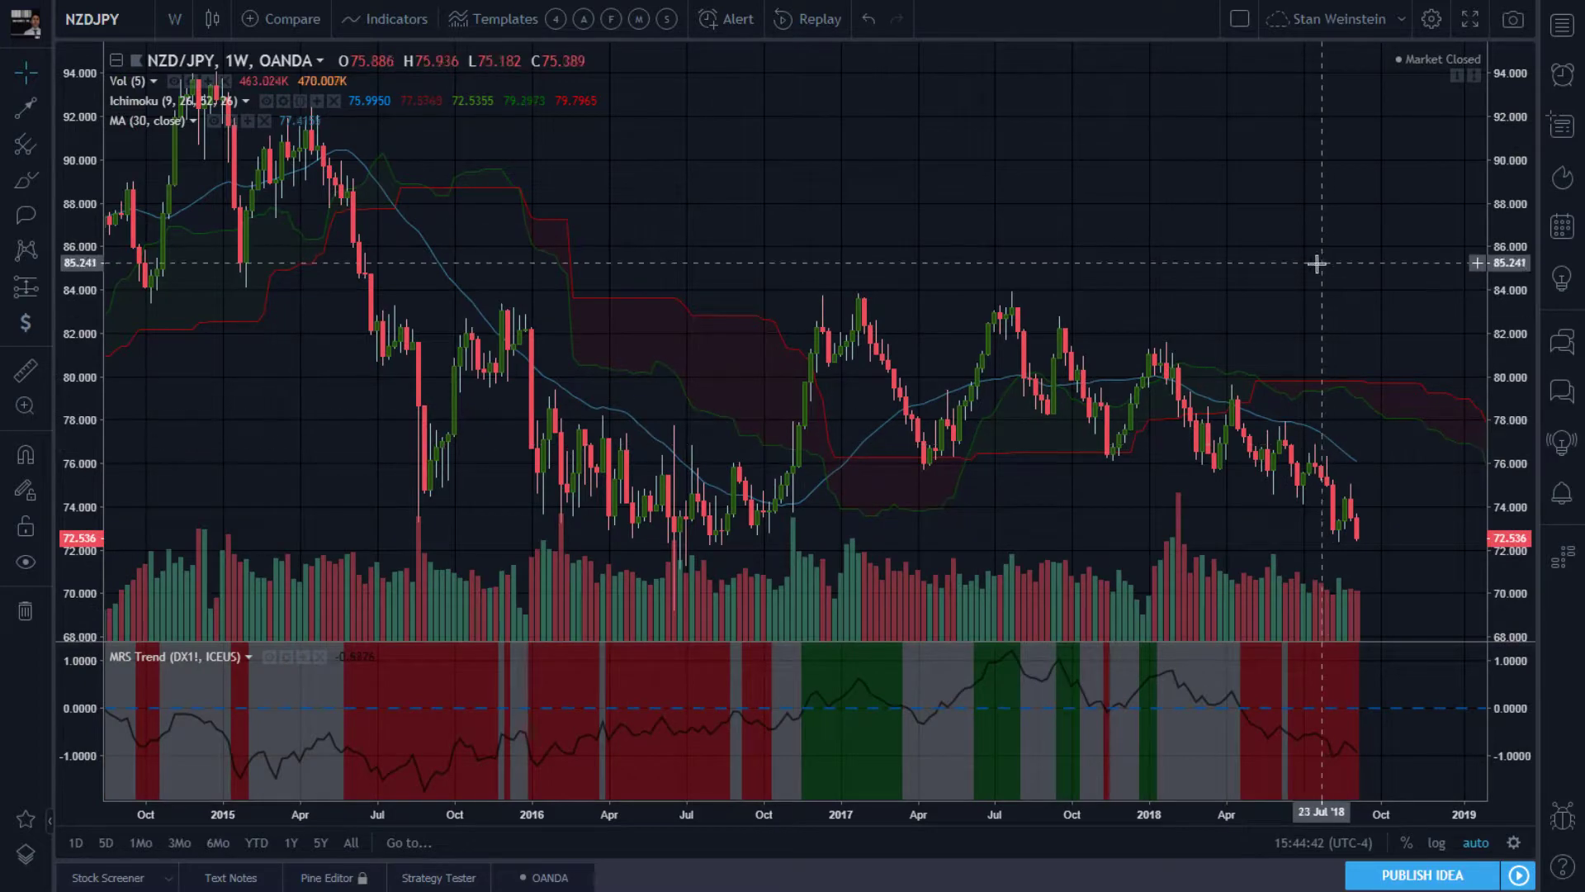
left_click_drag(1196, 269, 938, 180)
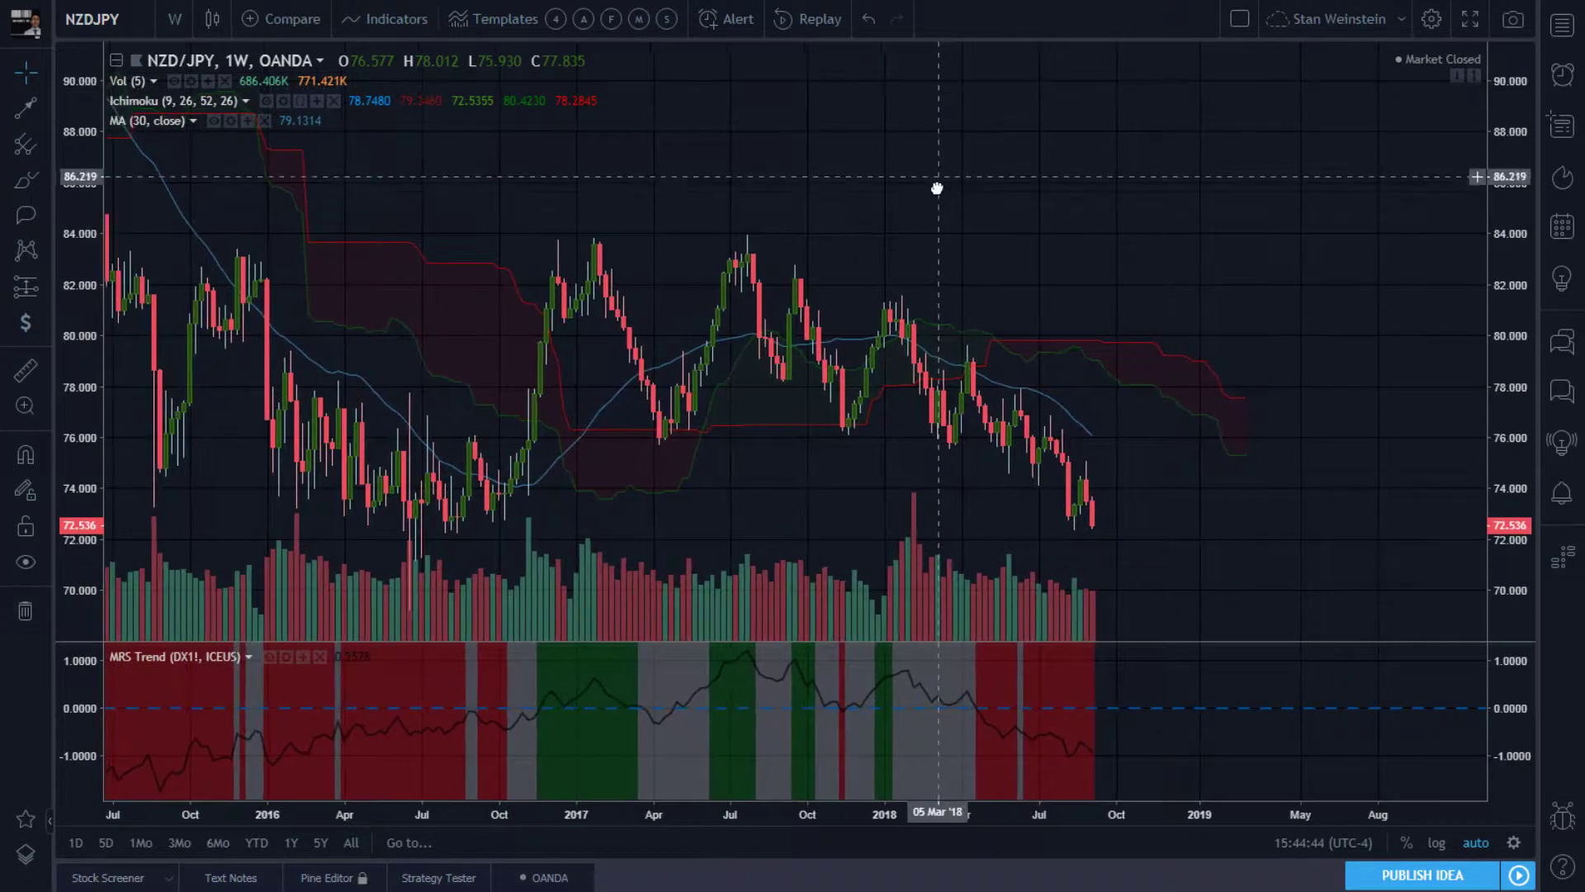
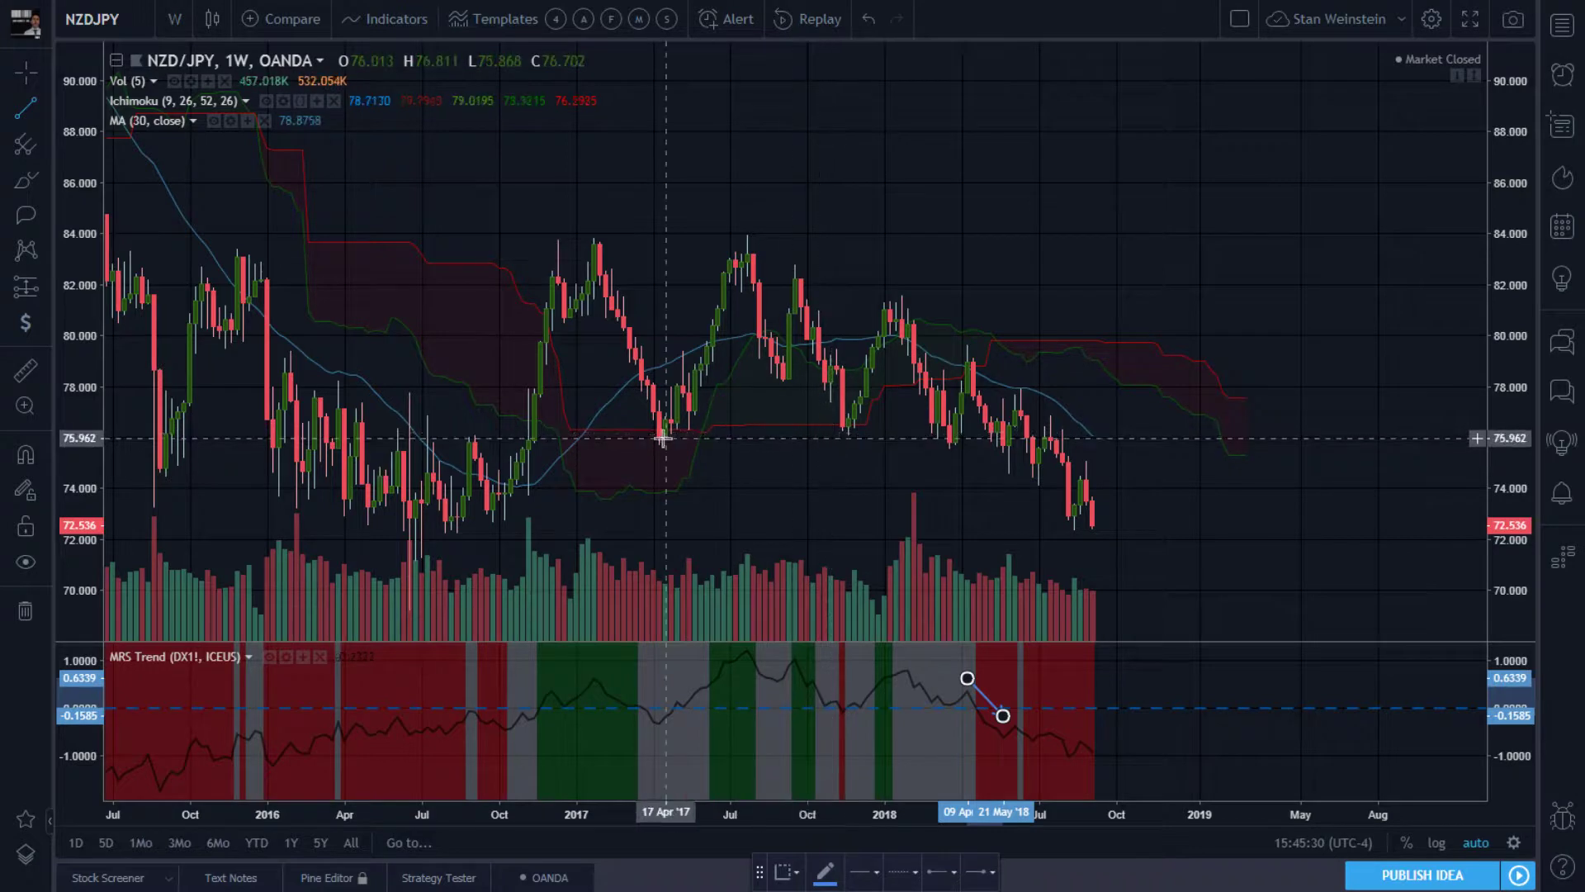
Step: Draw a near-horizontal support line at about 75.9 from March 2017 to June 2018 under the price lows
left_click(630, 438)
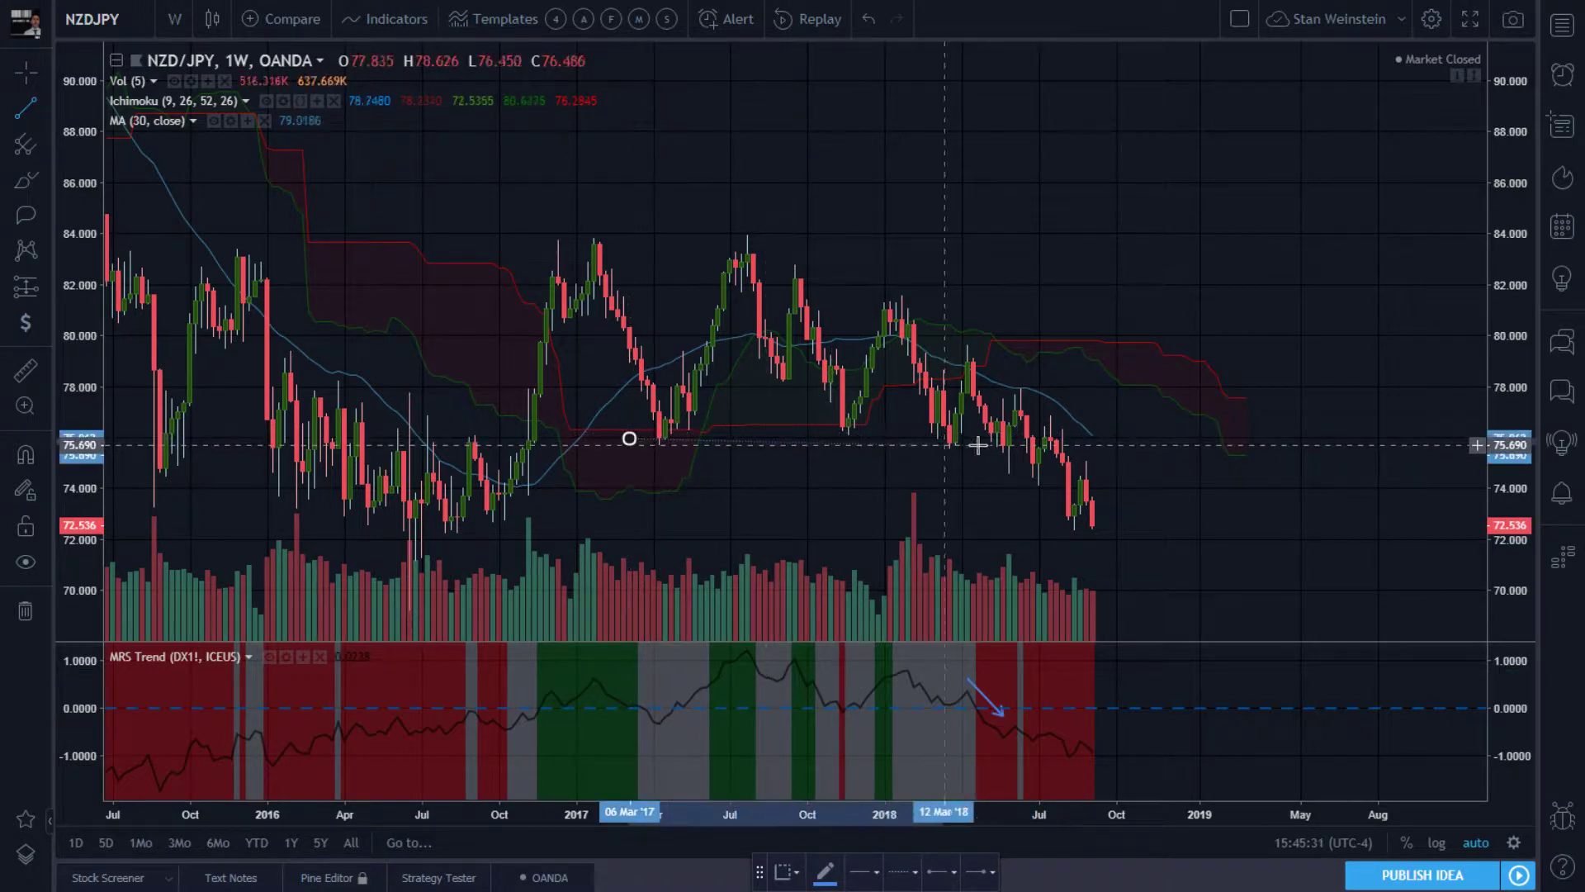
left_click(1026, 434)
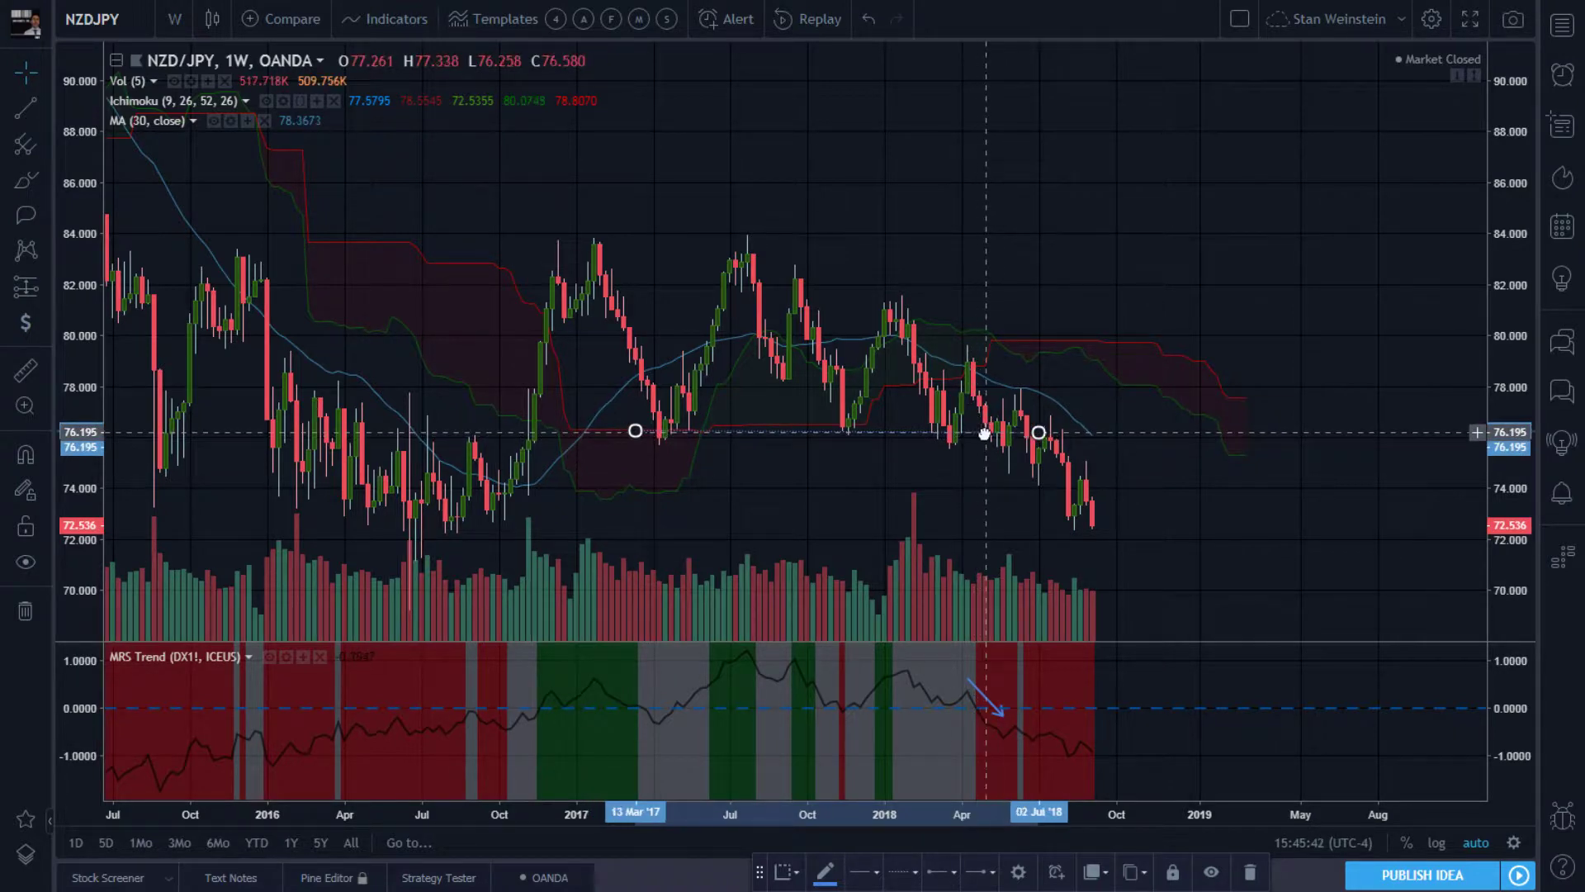
left_click_drag(984, 434, 981, 441)
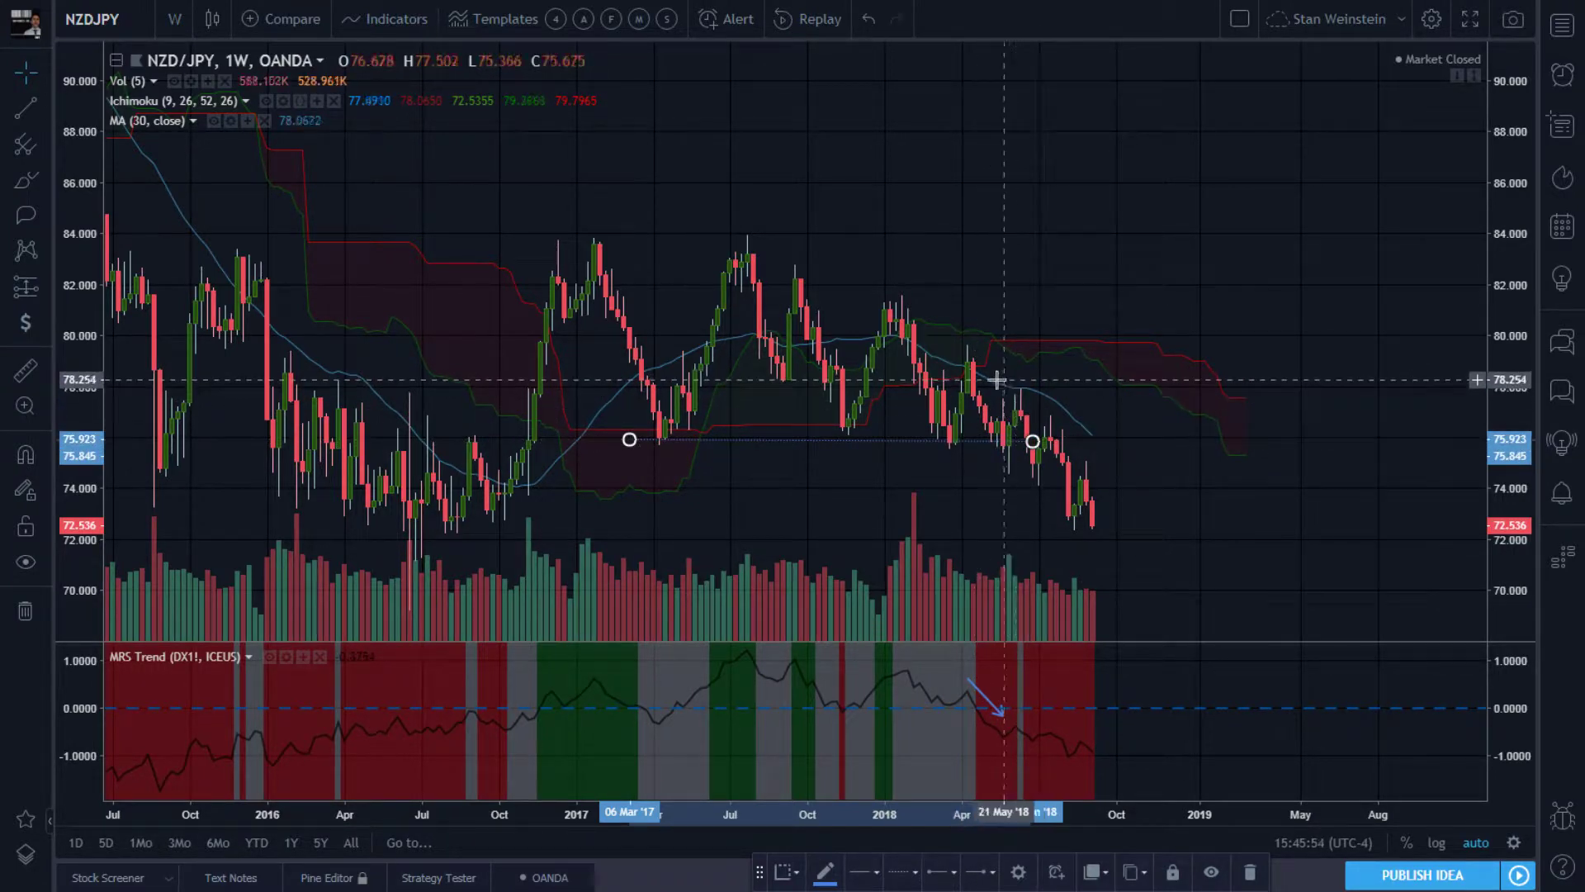
Step: Brush short dashes at the mid-2018 moving-average and price highs and on MRS Trend, and circle the early-2018 and November 2016 volume peaks
left_click(27, 180)
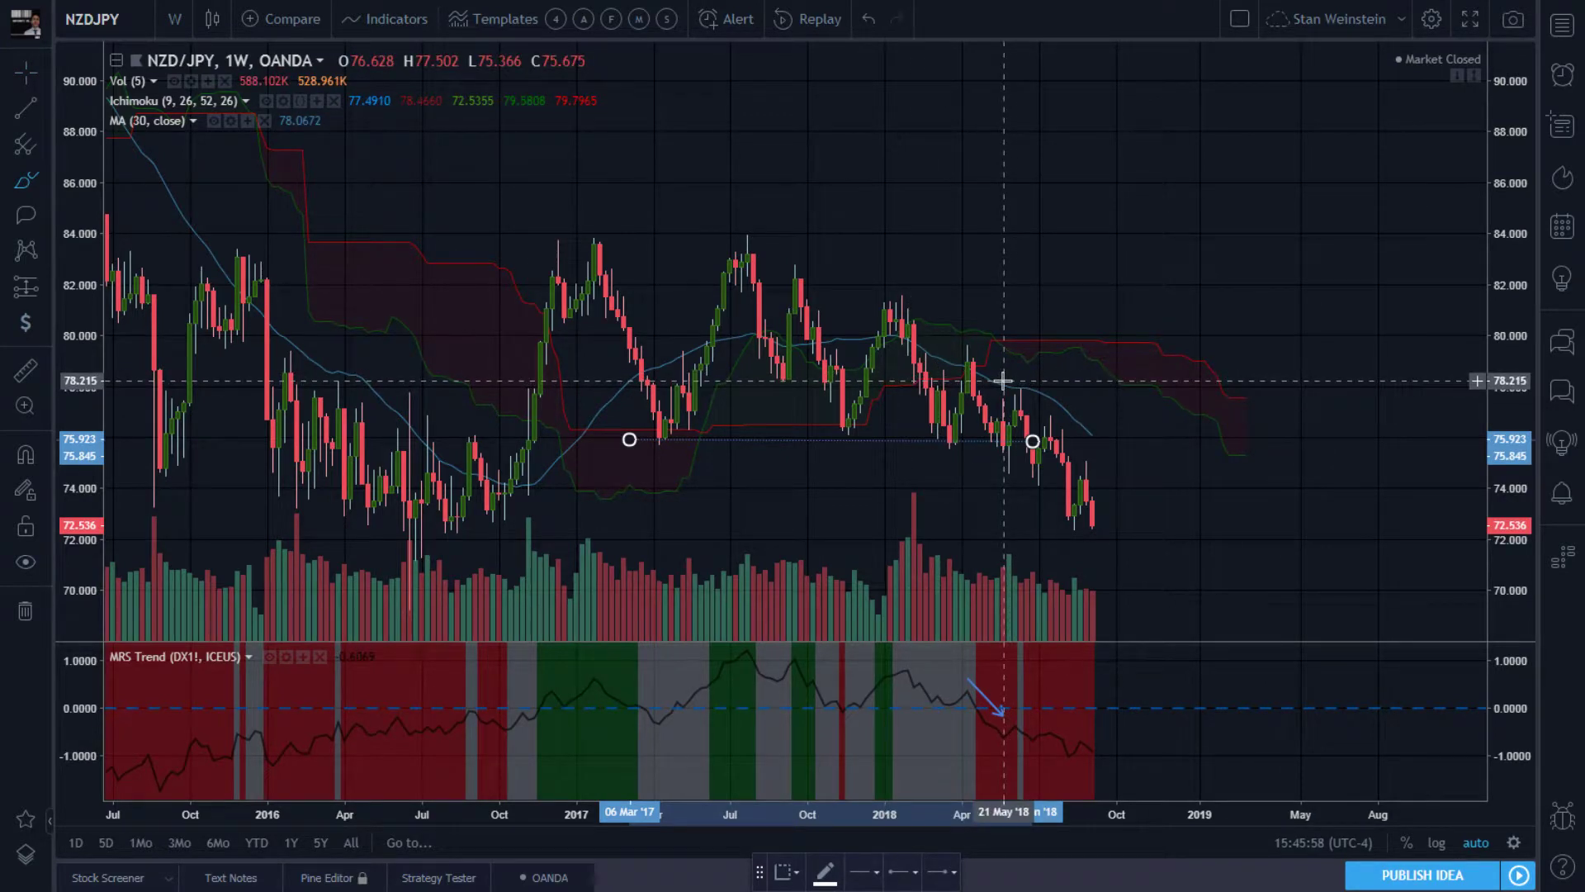
left_click_drag(1006, 381, 1024, 380)
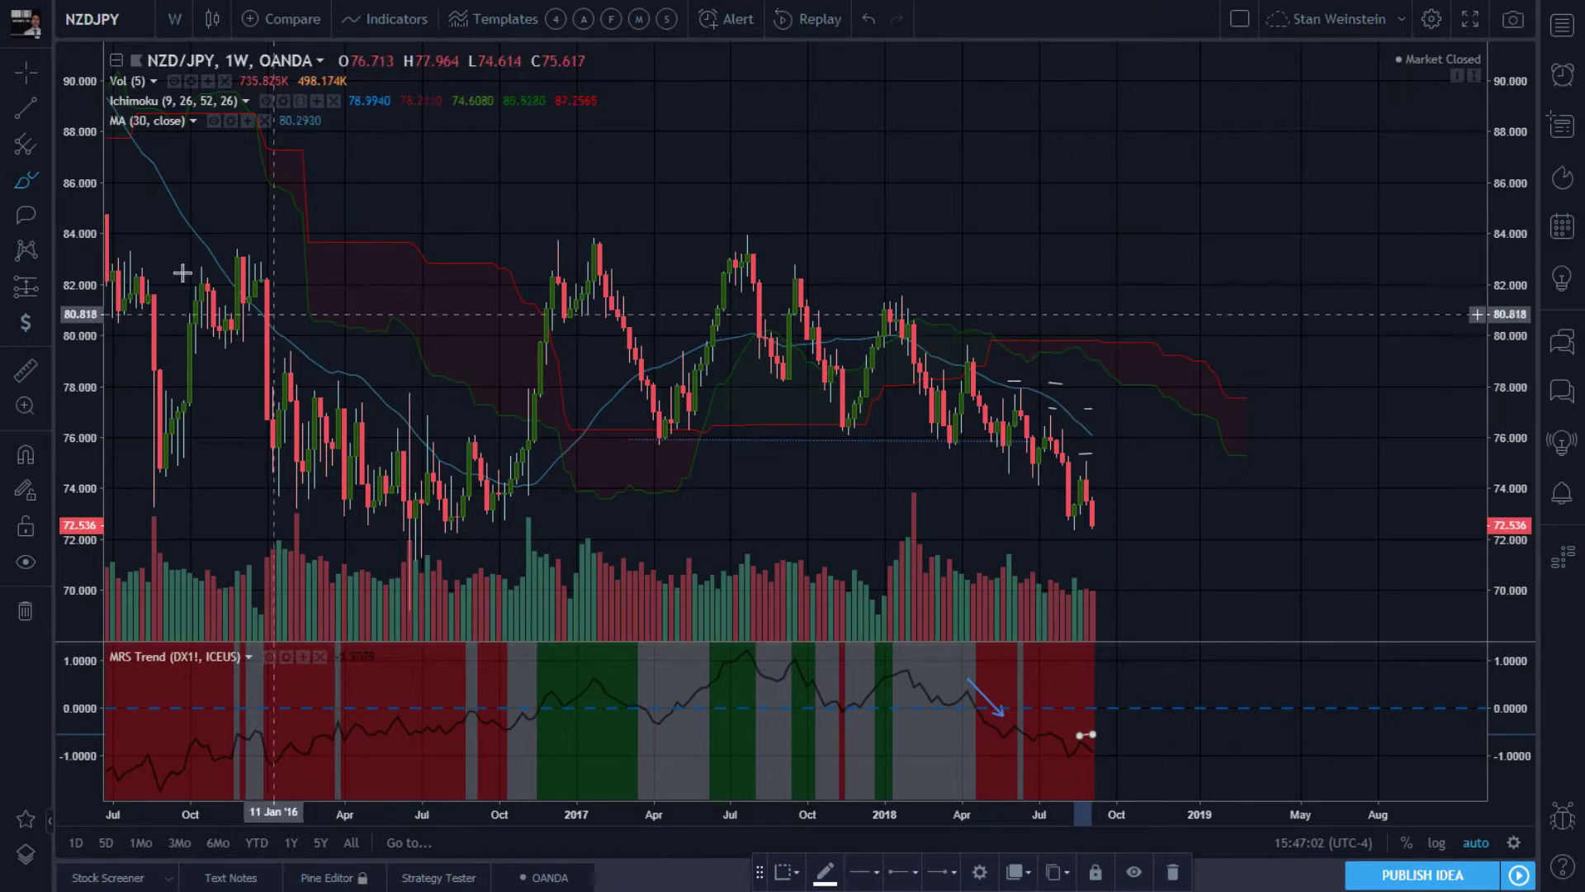
left_click(27, 182)
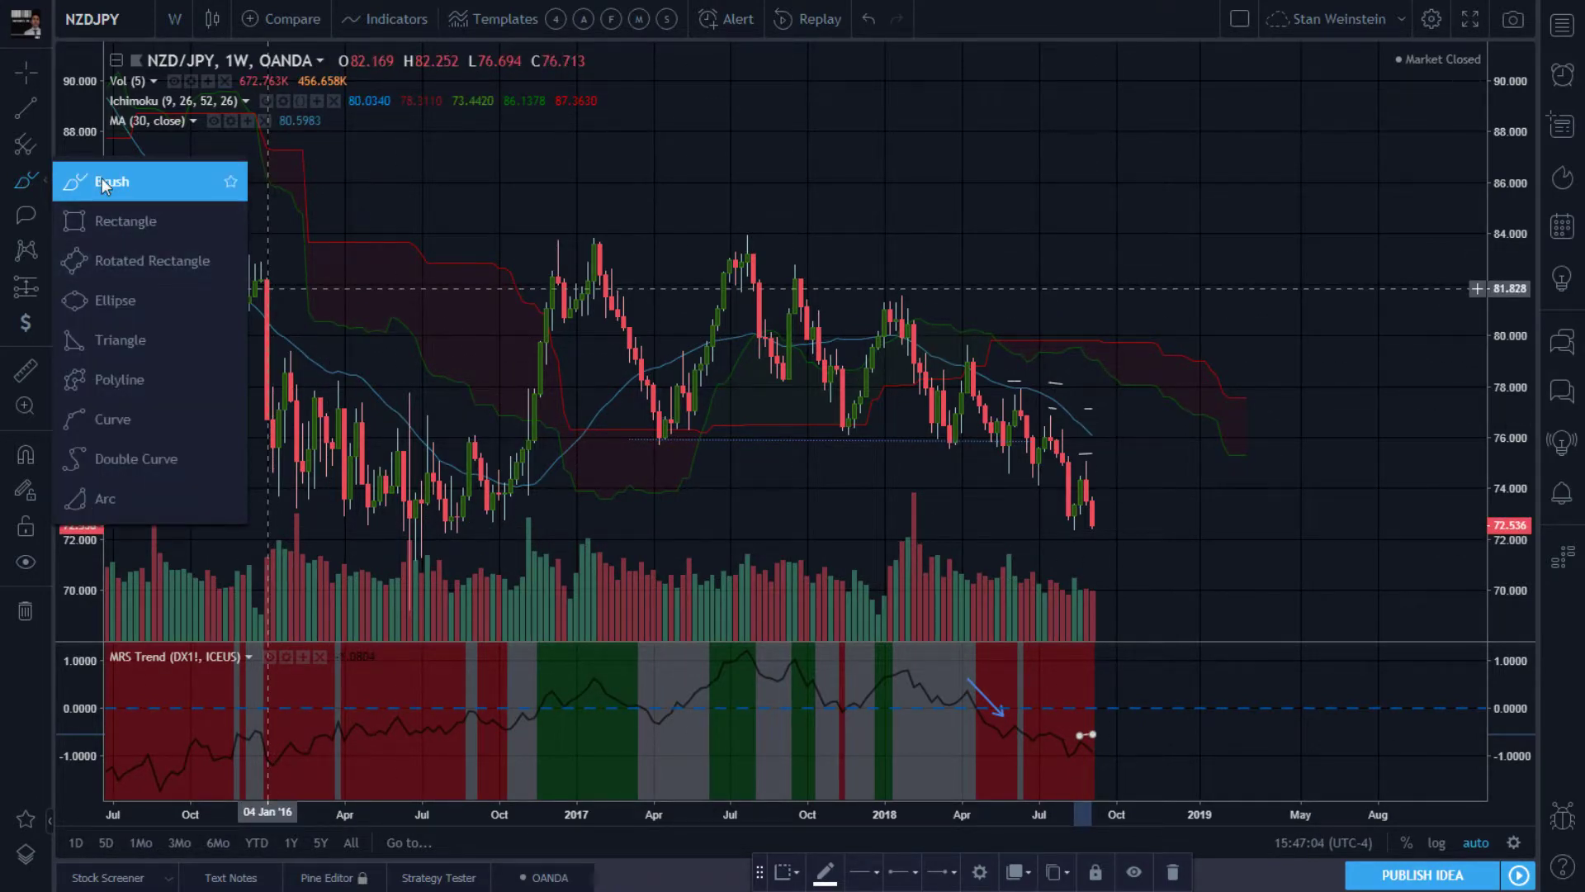
left_click(693, 470)
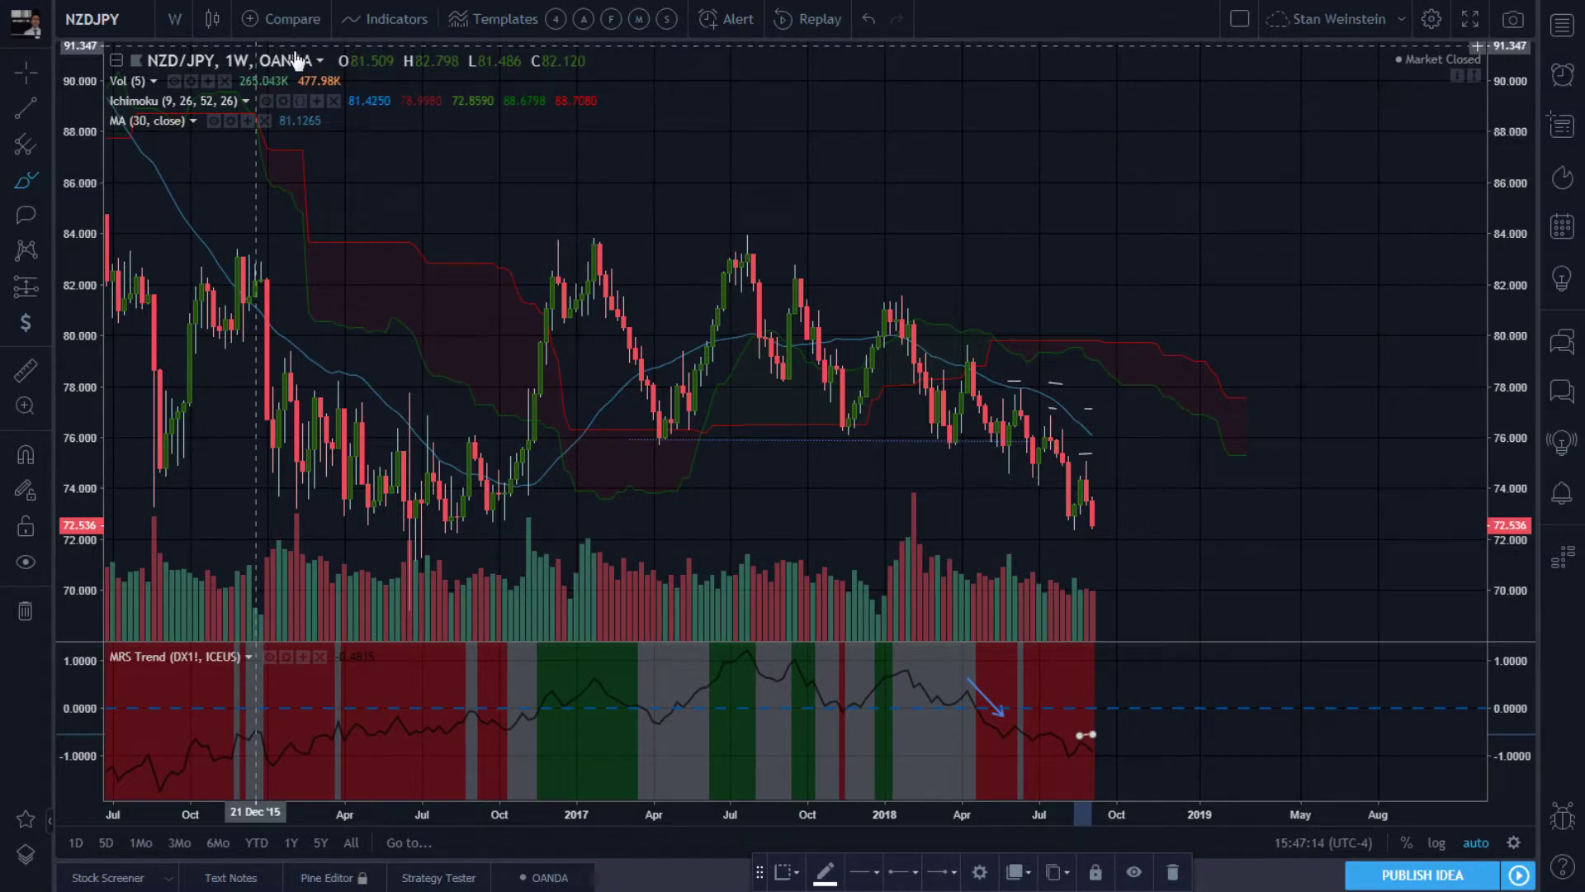
mouse_move(915, 496)
left_mouse_down()
mouse_move(896, 564)
mouse_move(909, 487)
left_mouse_up()
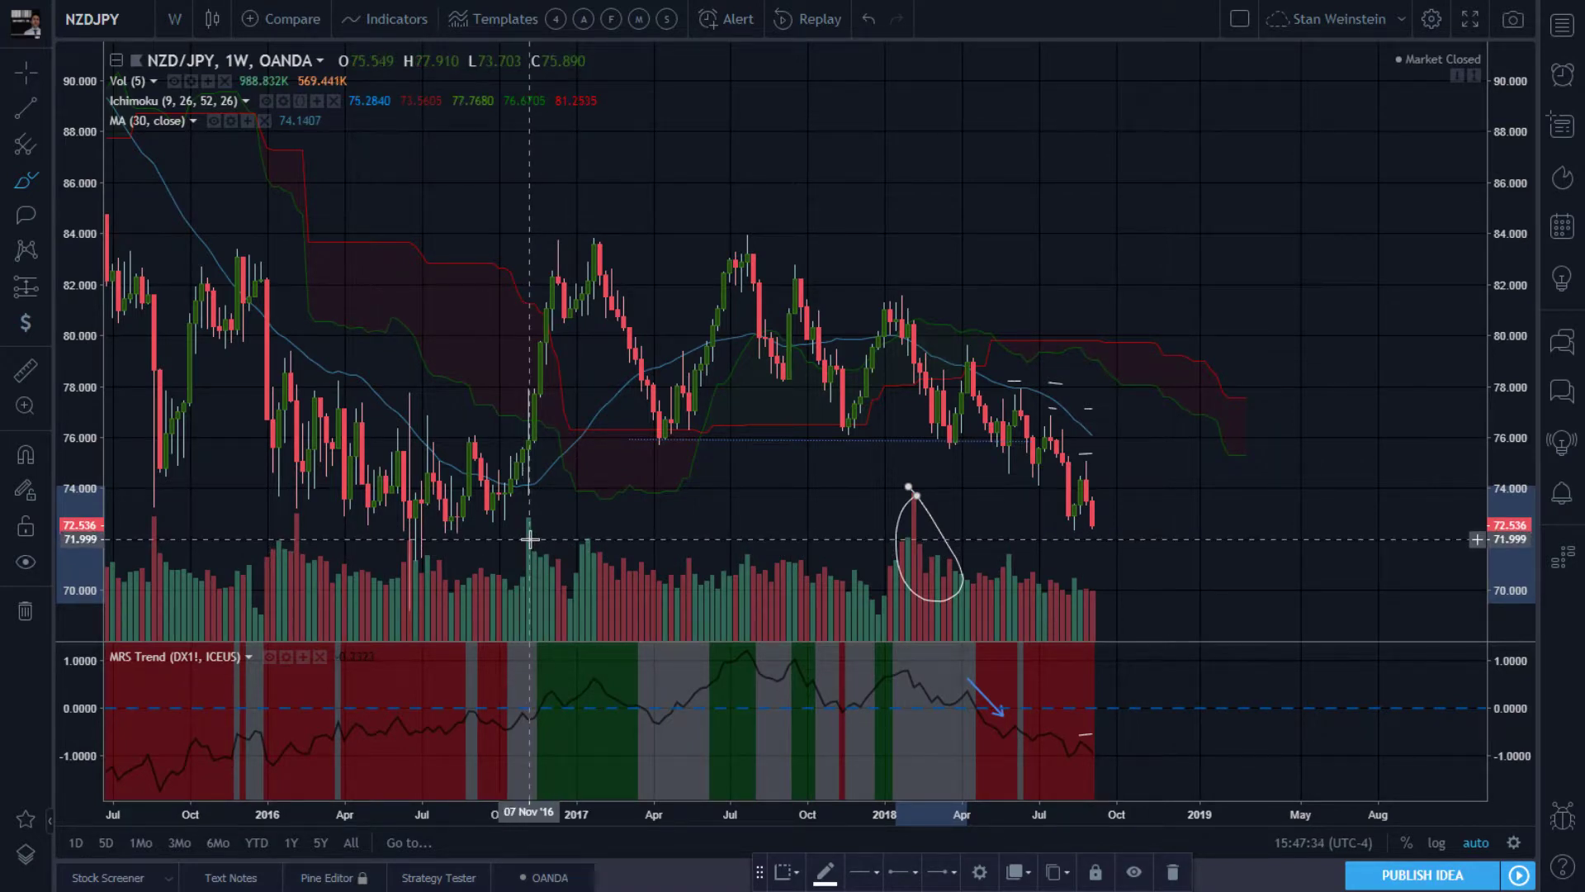
left_click_drag(523, 489, 536, 506)
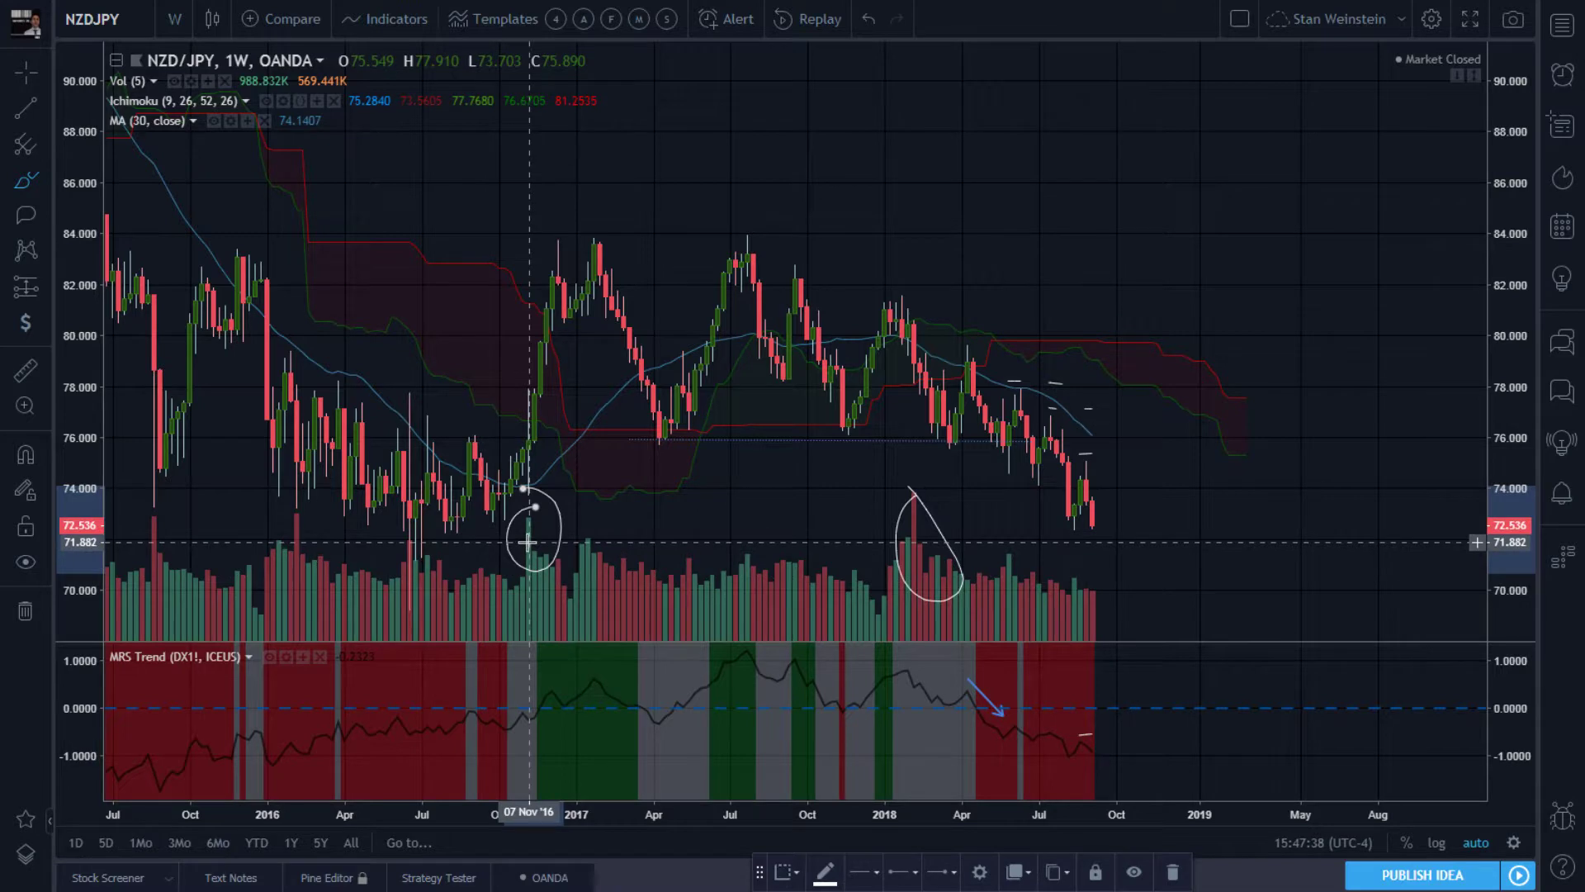
Step: Draw another near-horizontal line at about 75.9 from 23 May 2016 to 19 December 2016, across the late-2016 breakout
key("alt+t")
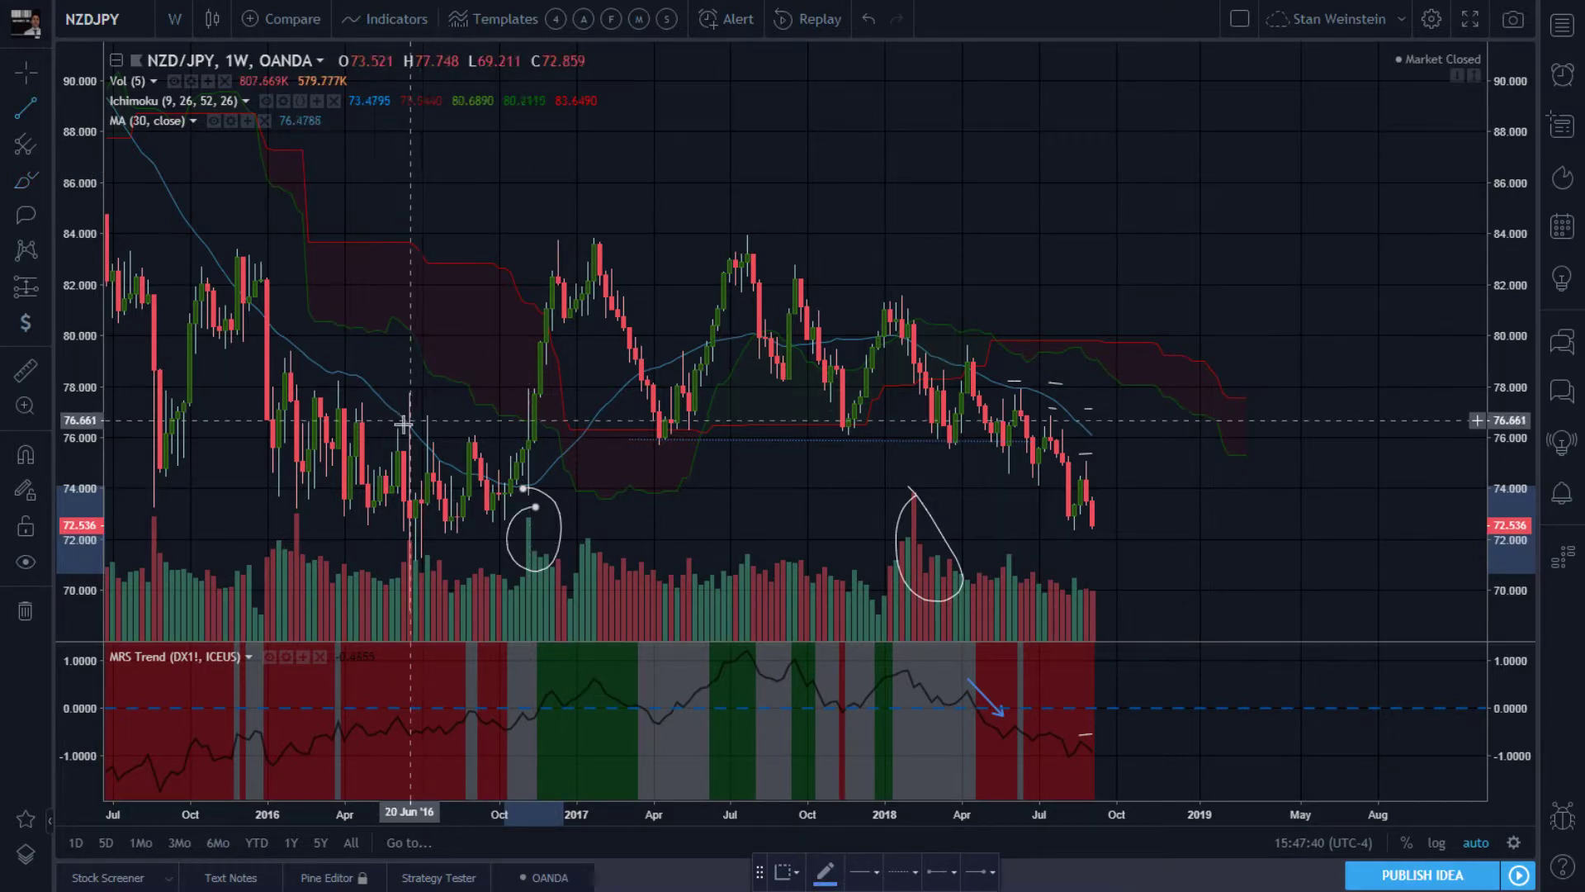
left_click(385, 439)
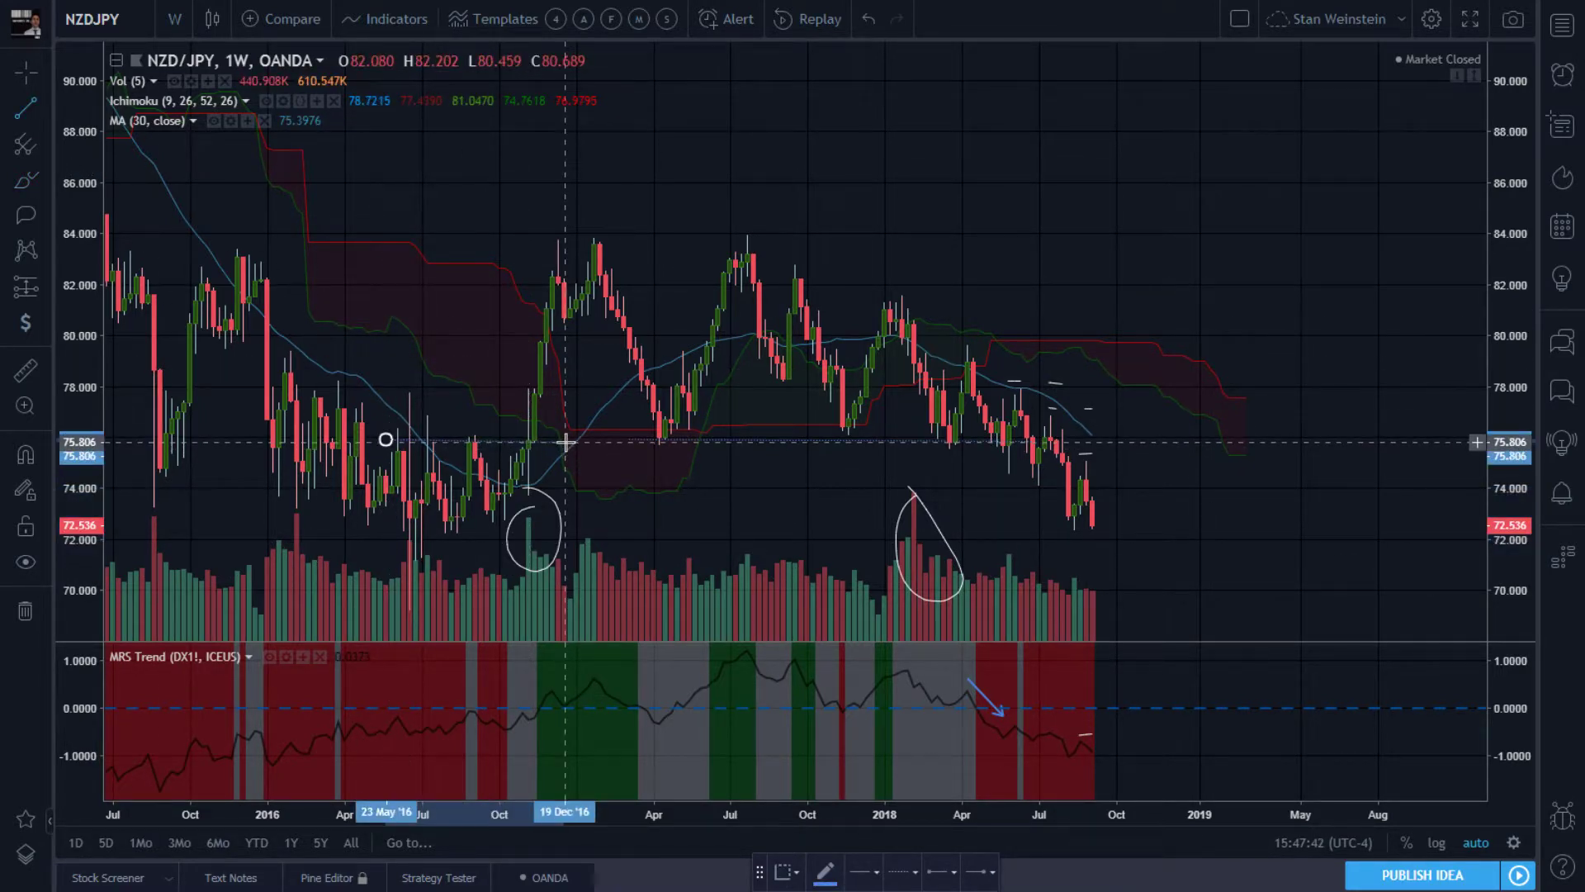
left_click(564, 442)
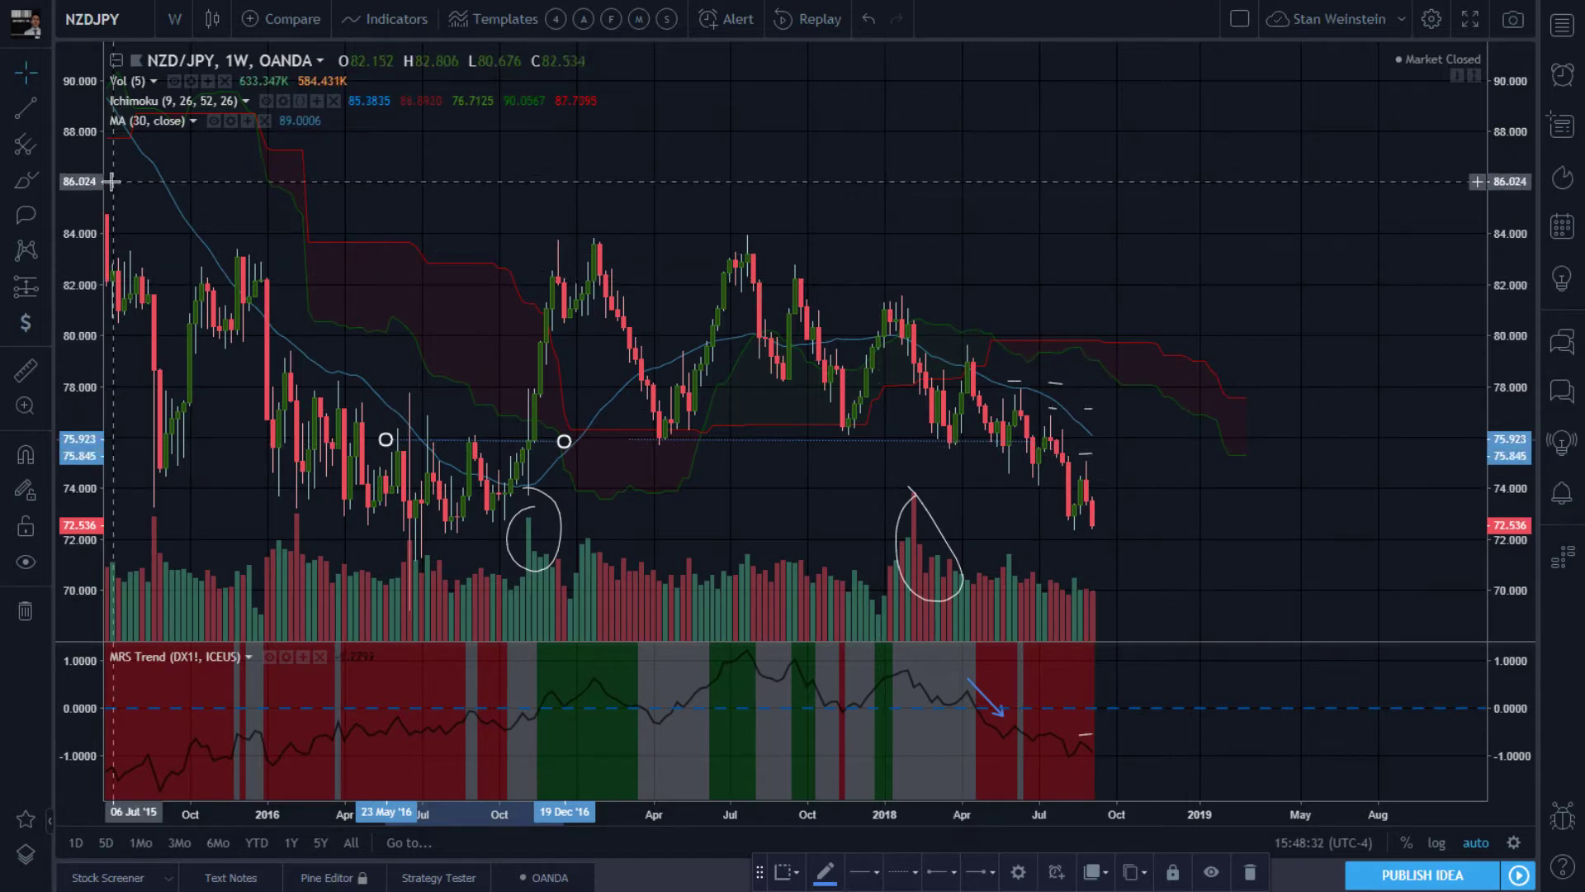
Step: Draw a falling trendline from about 82.3 in January 2018 to 72.7 in November 2018, and brush a cross on it beside the latest candle
left_click(1157, 390)
left_click(884, 278)
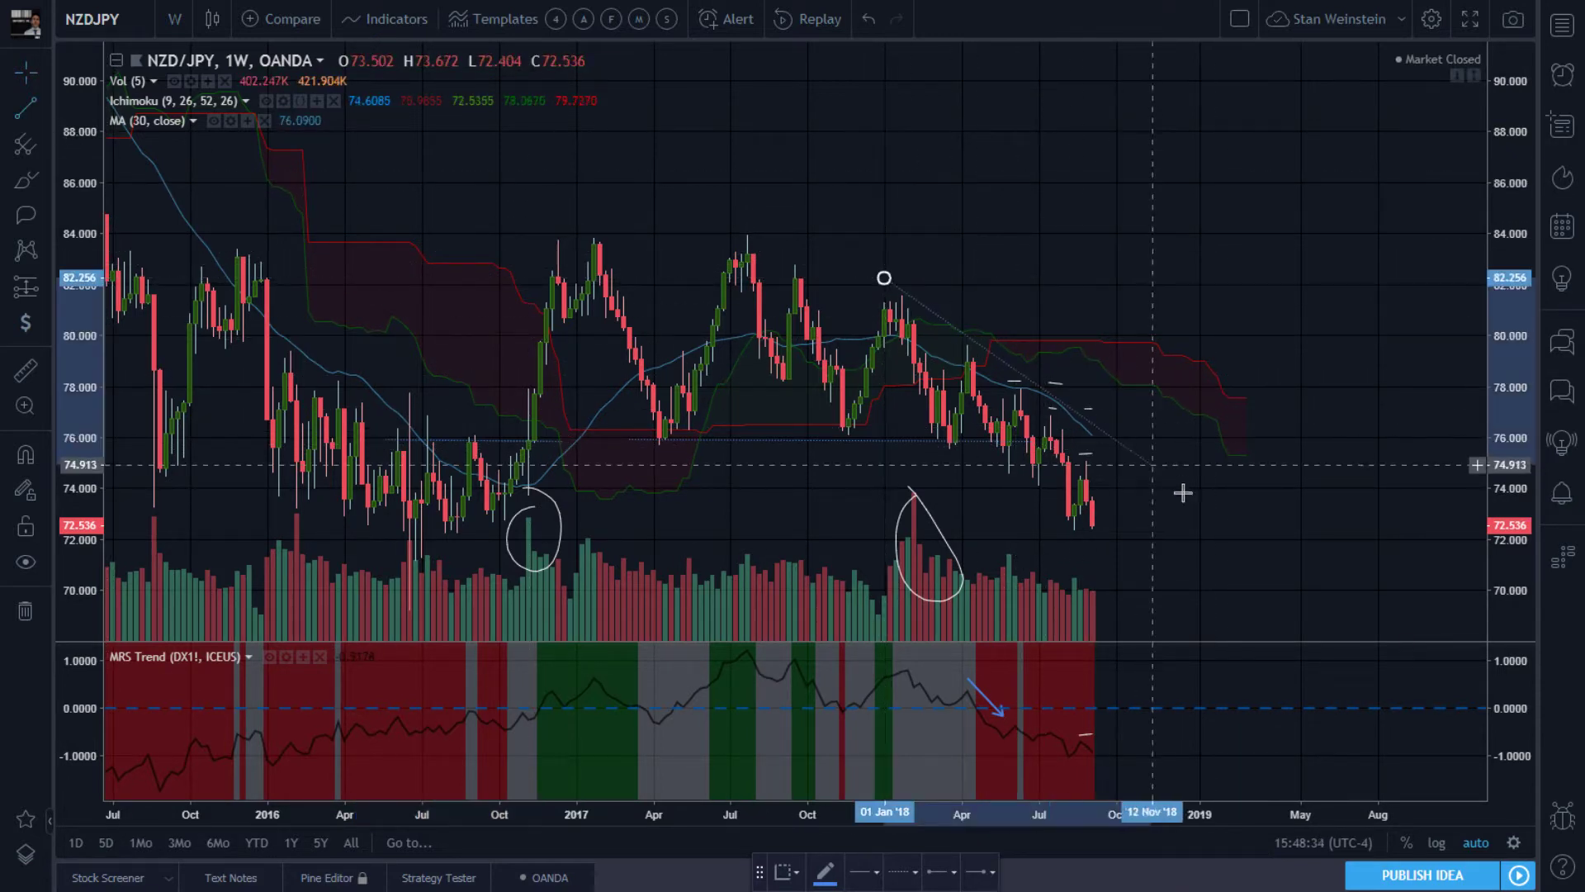
left_click(1151, 521)
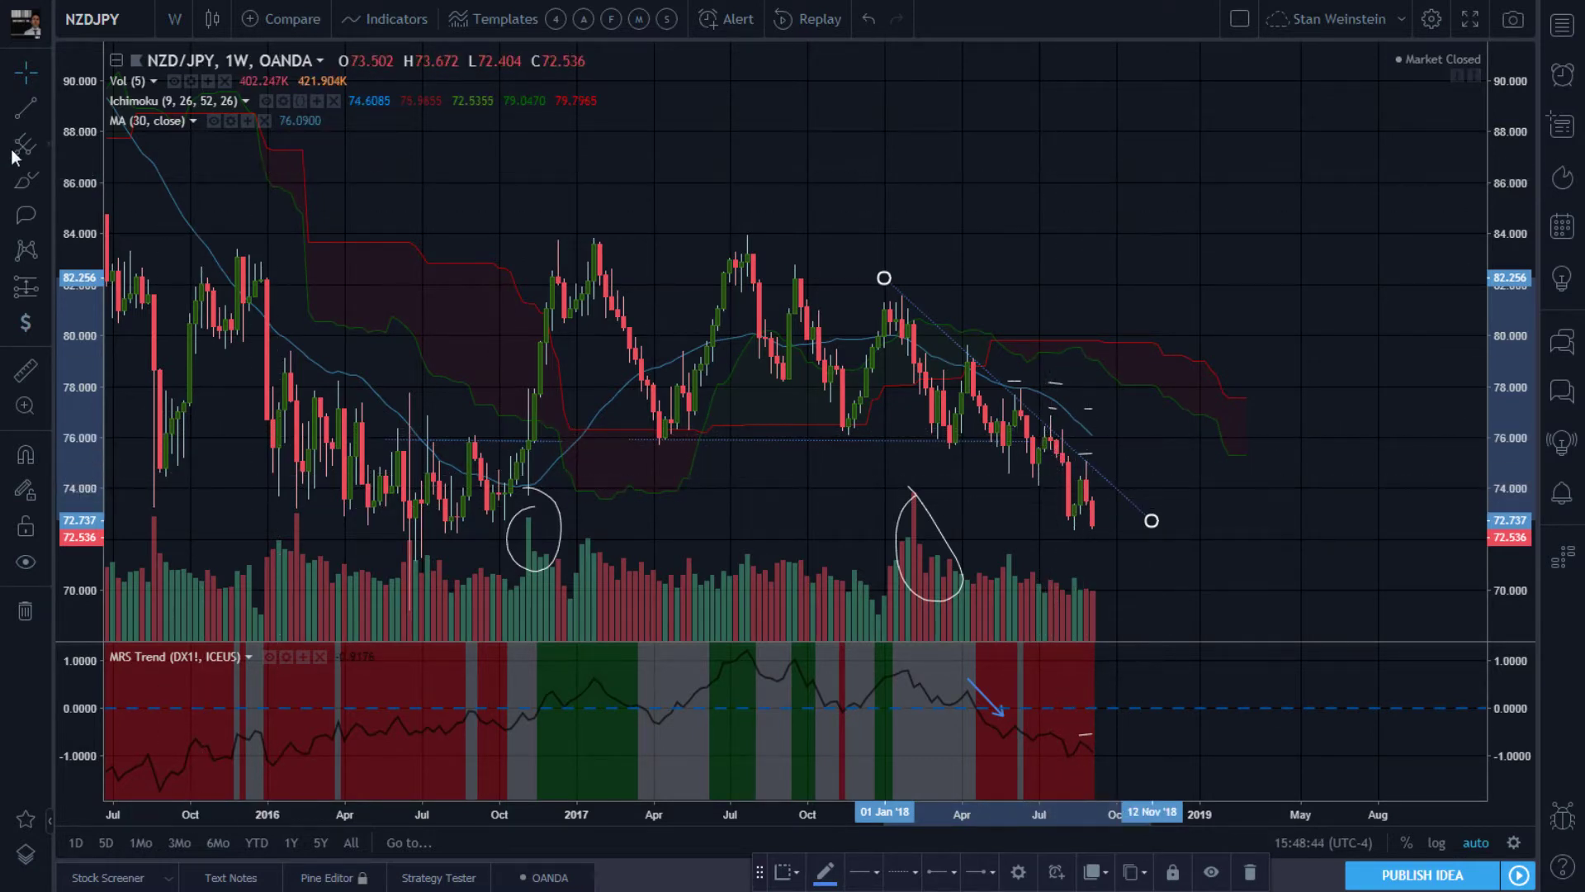
left_click(24, 181)
mouse_move(1105, 499)
left_mouse_down()
mouse_move(1127, 481)
mouse_move(1128, 505)
left_mouse_up()
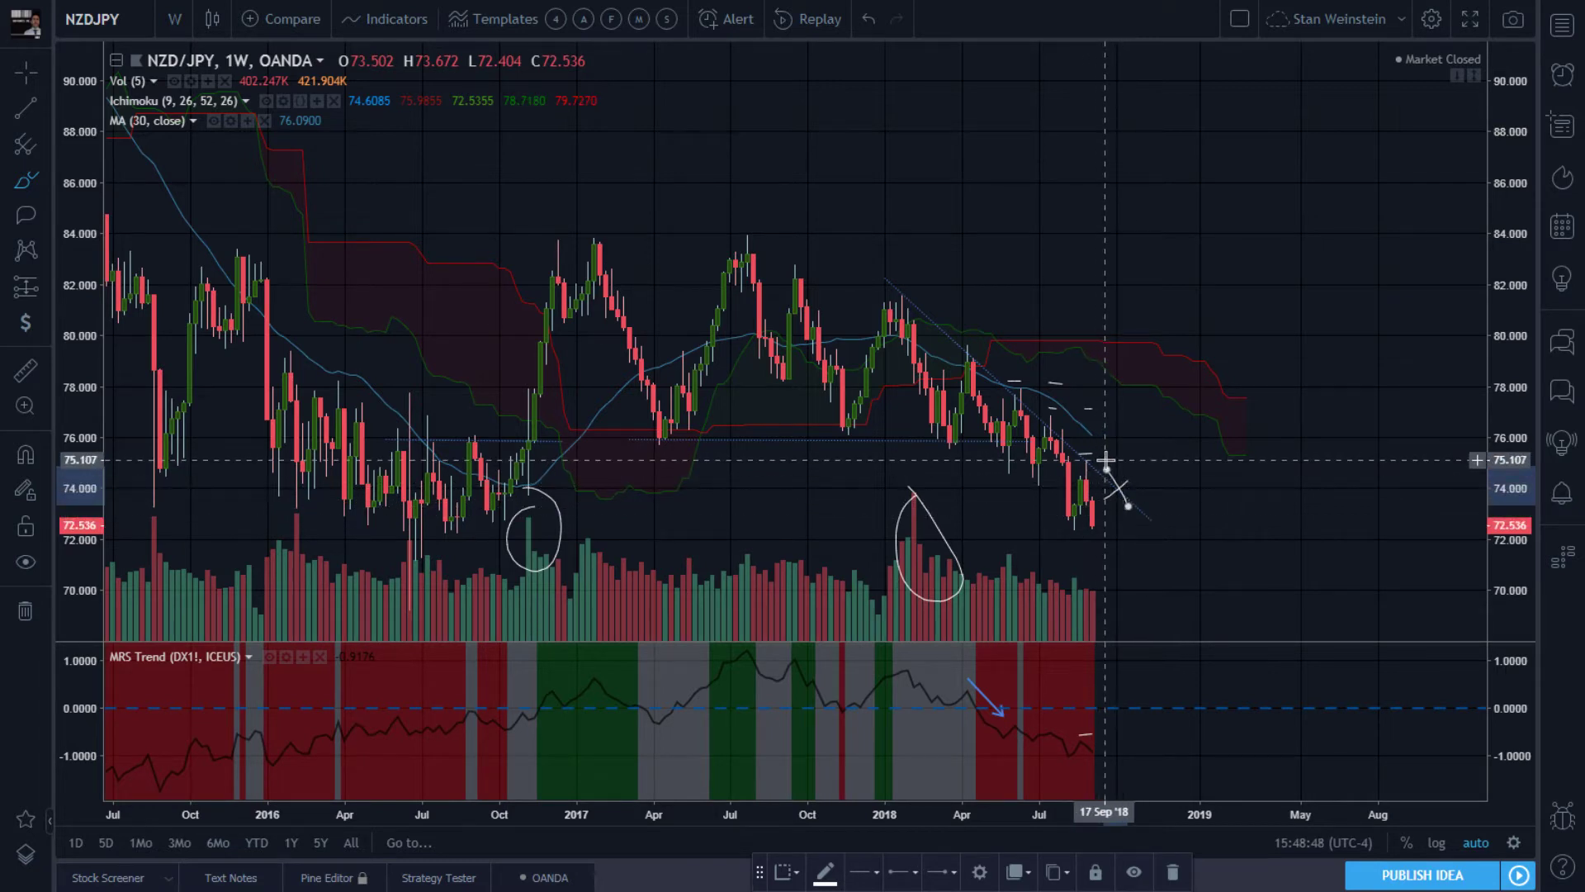